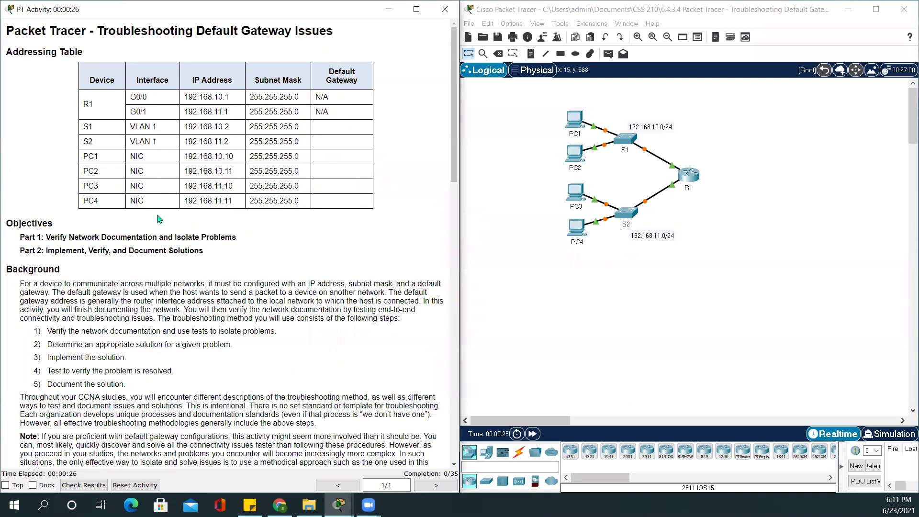
Step: Read the activity's objectives, background paragraph and the five troubleshooting steps in the instructions
{"action": "scroll", "coordinate": [159, 217], "scroll_direction": "up", "scroll_amount": 2}
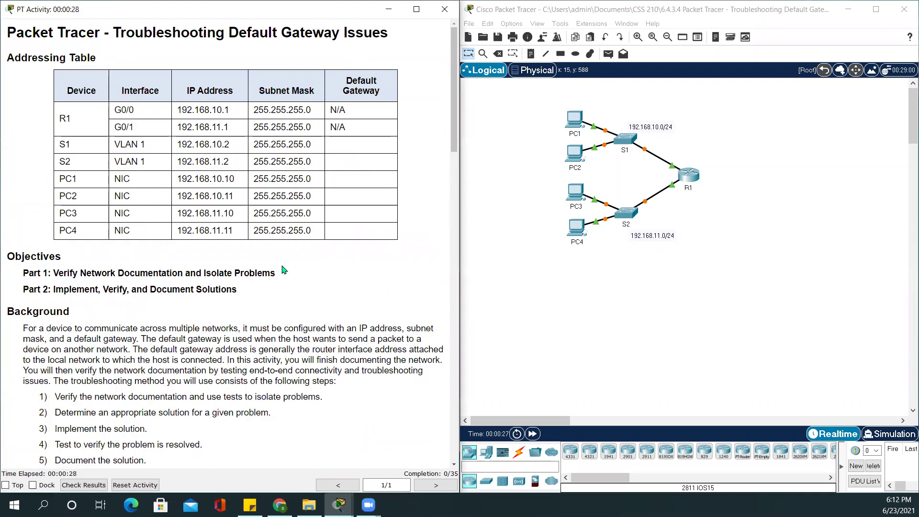
{"action": "triple_click", "coordinate": [187, 263]}
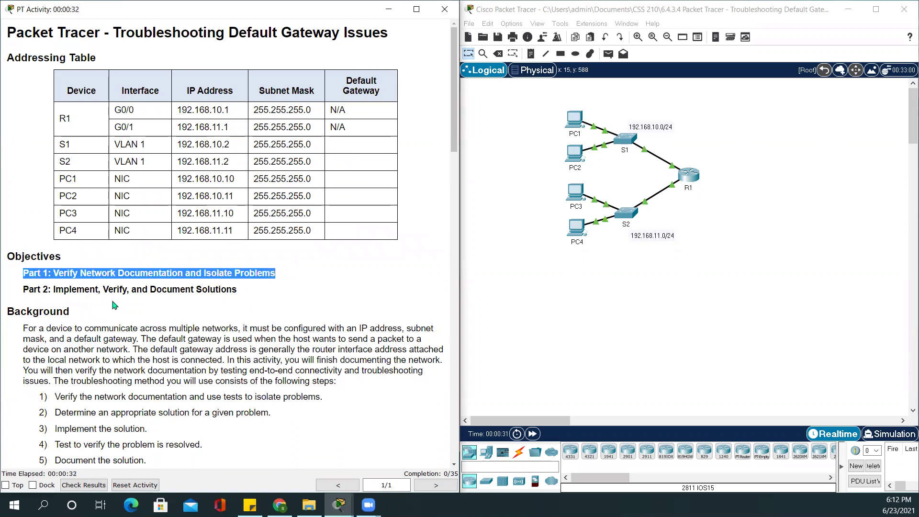
{"action": "triple_click", "coordinate": [122, 288]}
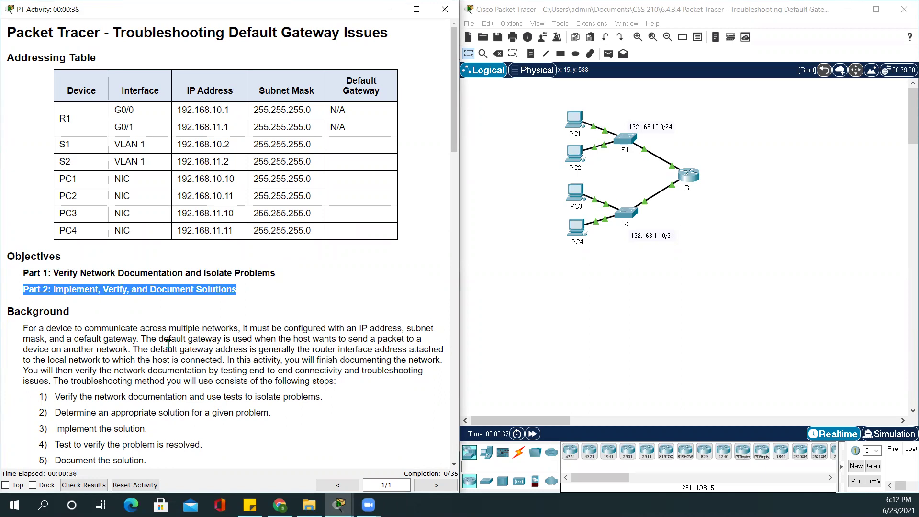
{"action": "left_click", "coordinate": [325, 299]}
{"action": "scroll", "coordinate": [340, 310], "scroll_direction": "down", "scroll_amount": 2}
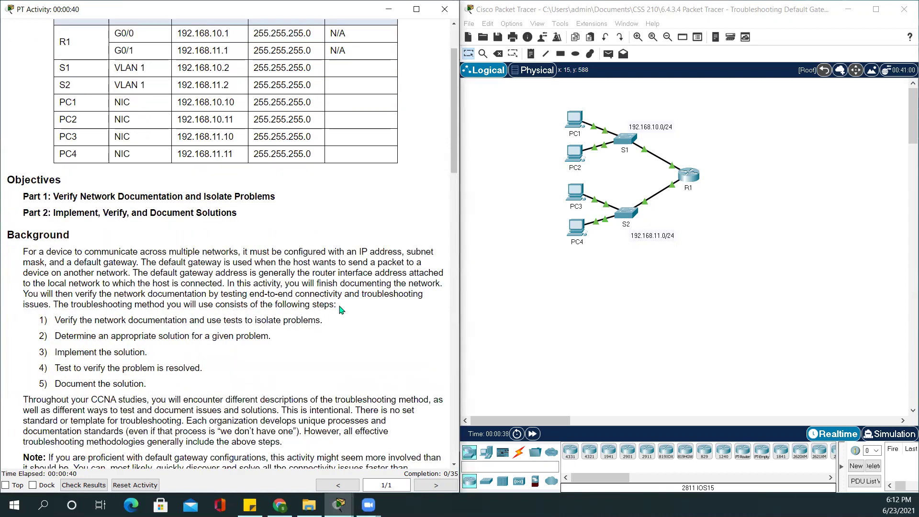
{"action": "scroll", "coordinate": [340, 310], "scroll_direction": "down", "scroll_amount": 1}
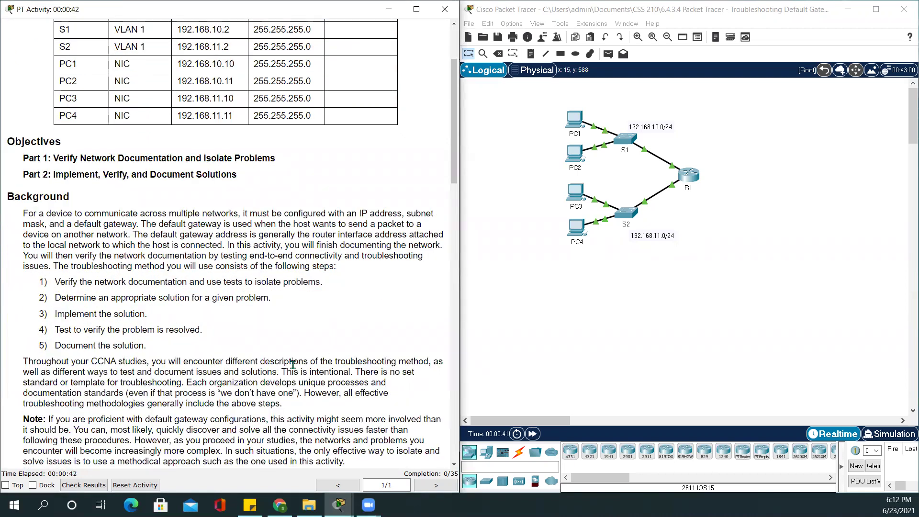
{"action": "left_click_drag", "start_coordinate": [22, 214], "coordinate": [365, 265]}
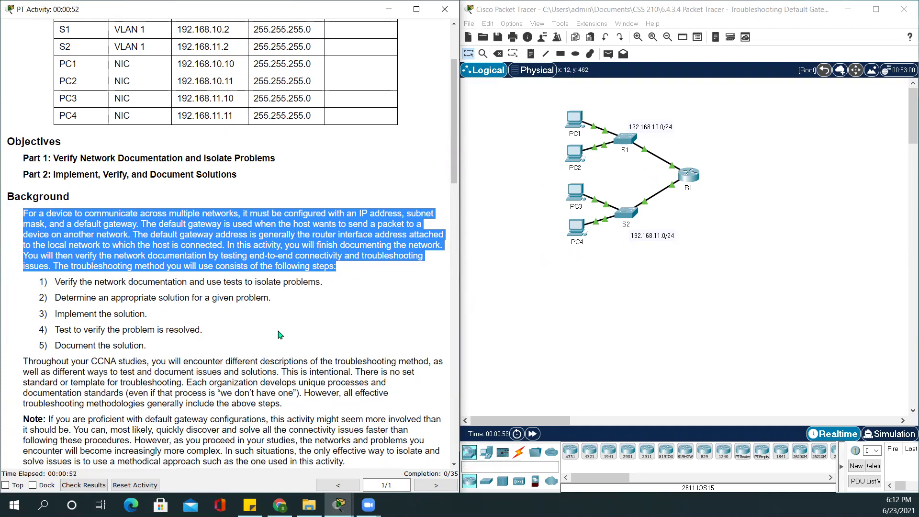
{"action": "scroll", "coordinate": [394, 311], "scroll_direction": "up", "scroll_amount": 3}
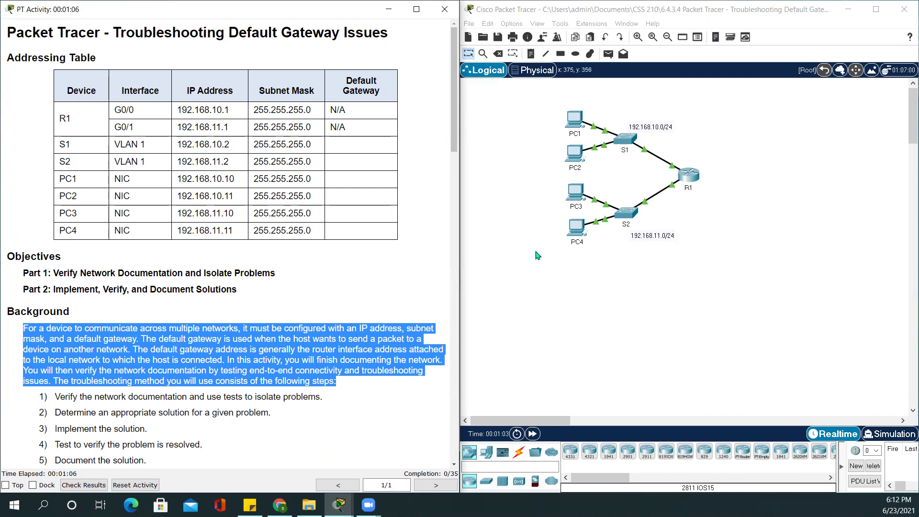
{"action": "scroll", "coordinate": [332, 336], "scroll_direction": "down", "scroll_amount": 3}
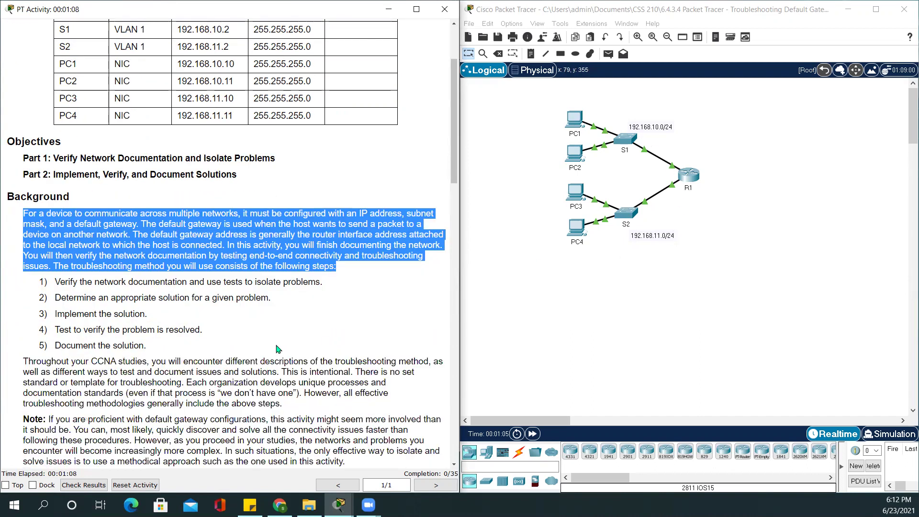
{"action": "left_click", "coordinate": [142, 329]}
{"action": "left_click_drag", "start_coordinate": [41, 280], "coordinate": [156, 343]}
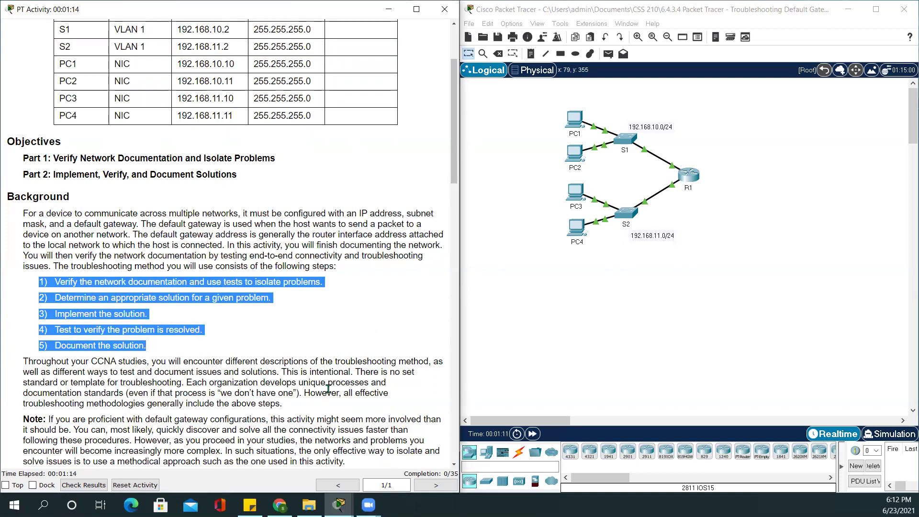
Step: Examine Part 1 and its Testing and Verification Documentation table, and return to the Addressing Table
{"action": "scroll", "coordinate": [328, 389], "scroll_direction": "down", "scroll_amount": 10}
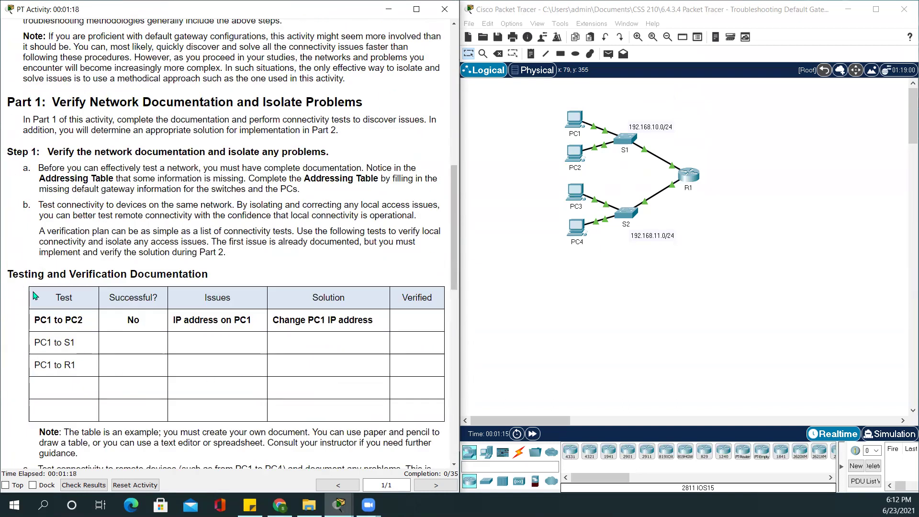
{"action": "left_click_drag", "start_coordinate": [43, 300], "coordinate": [424, 416]}
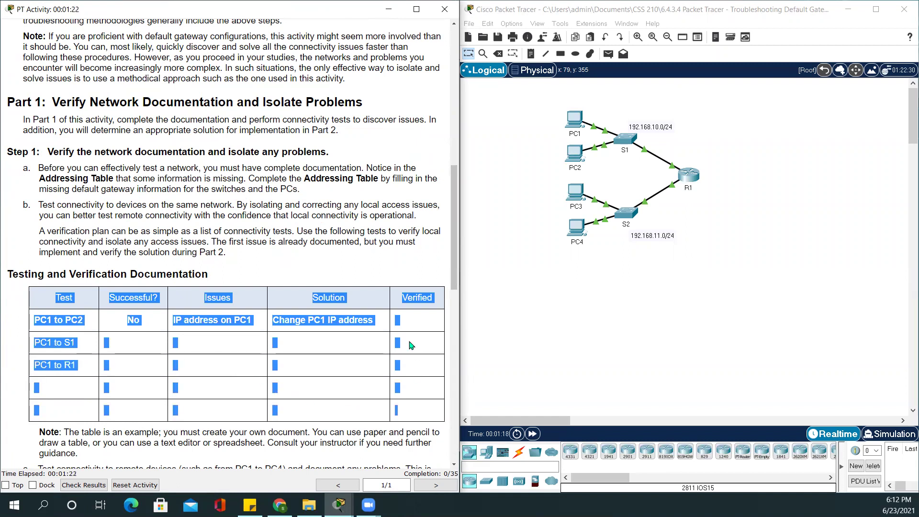
{"action": "left_click", "coordinate": [371, 264]}
{"action": "scroll", "coordinate": [371, 269], "scroll_direction": "down", "scroll_amount": 3}
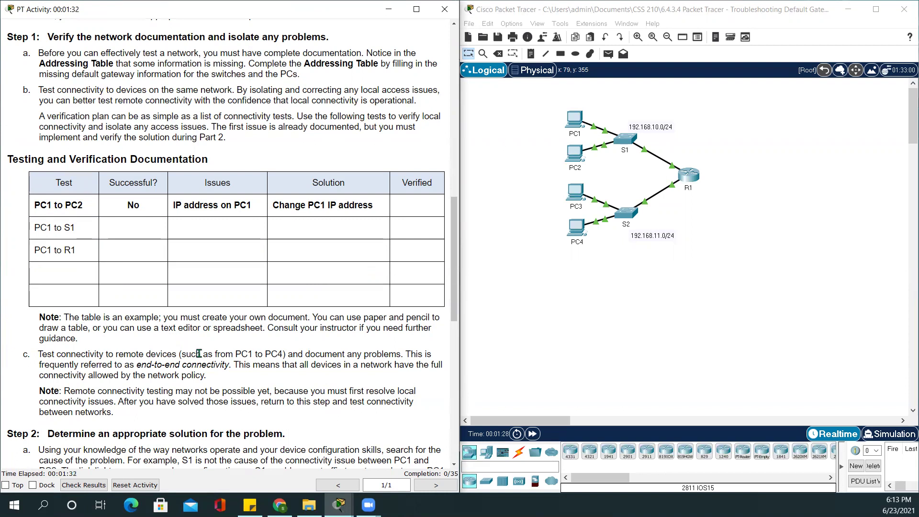
{"action": "scroll", "coordinate": [200, 354], "scroll_direction": "up", "scroll_amount": 1}
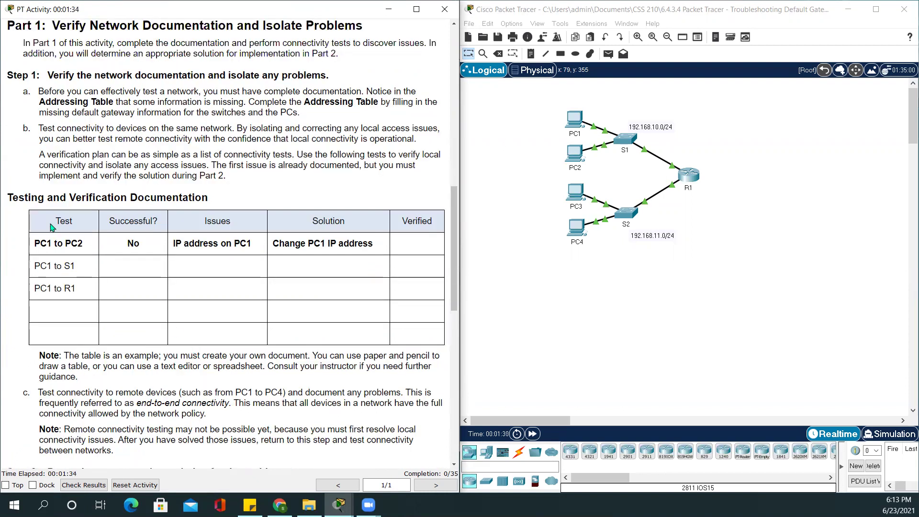
{"action": "left_click_drag", "start_coordinate": [44, 222], "coordinate": [437, 235]}
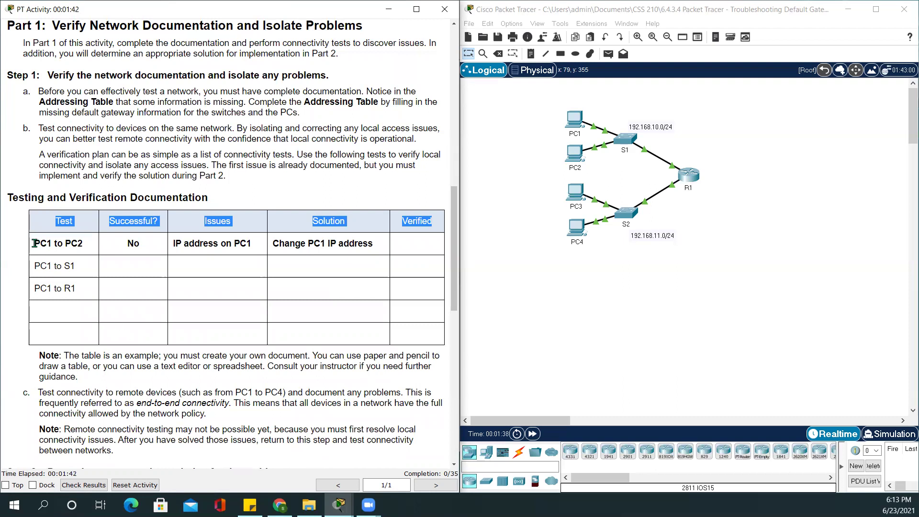
{"action": "left_click_drag", "start_coordinate": [35, 243], "coordinate": [78, 294]}
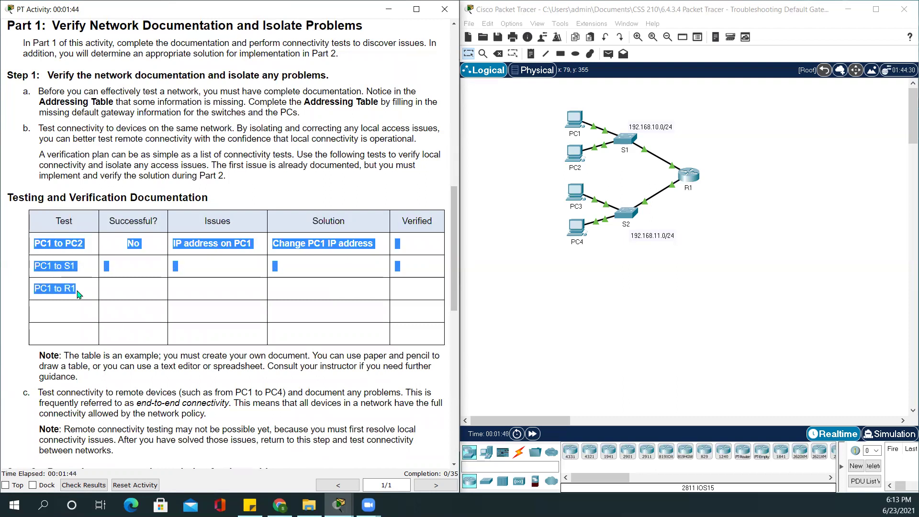
{"action": "left_click", "coordinate": [74, 324]}
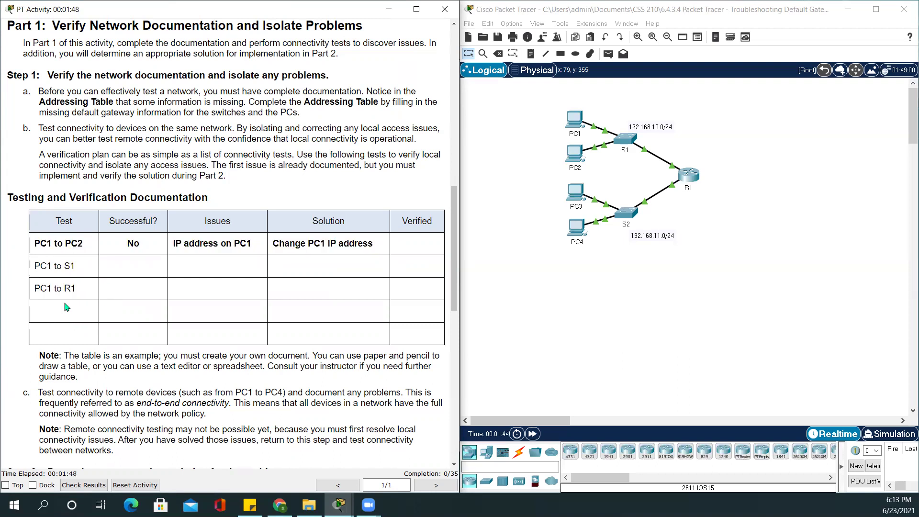
{"action": "scroll", "coordinate": [188, 381], "scroll_direction": "up", "scroll_amount": 5}
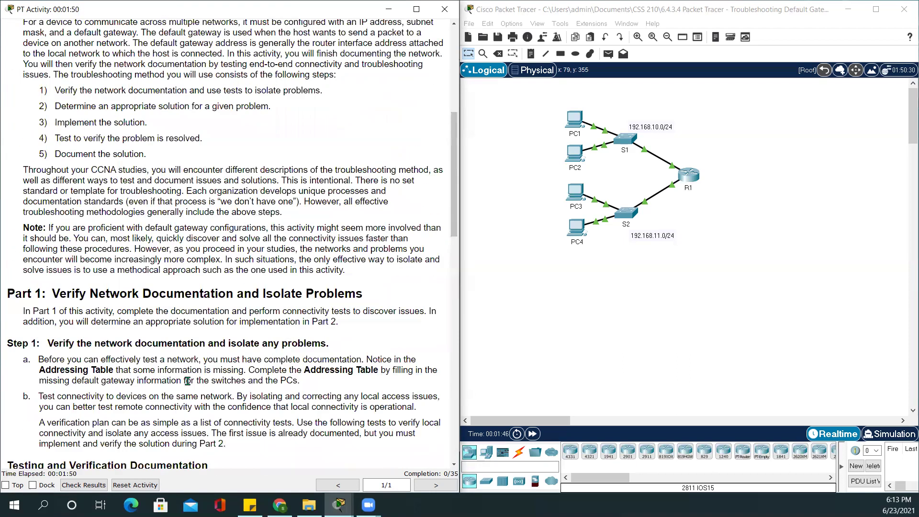
{"action": "scroll", "coordinate": [188, 381], "scroll_direction": "up", "scroll_amount": 3}
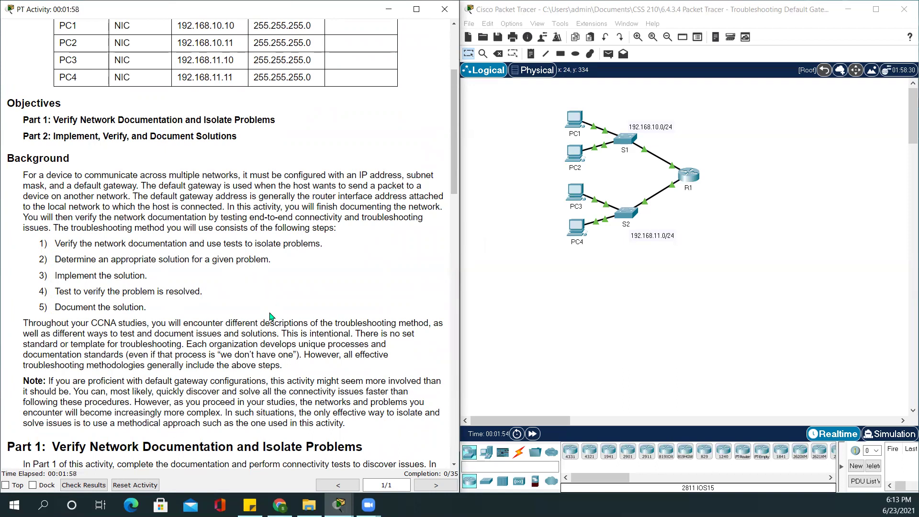
{"action": "scroll", "coordinate": [271, 316], "scroll_direction": "up", "scroll_amount": 3}
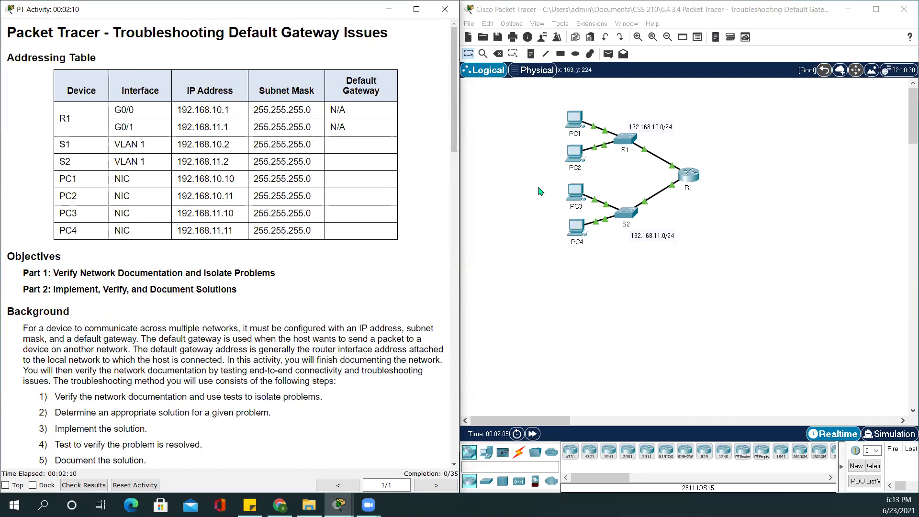
Step: Open PC1's IP configuration beside the instructions and compare its IPv4 address with the PC1 entry in the Addressing Table
{"action": "left_click", "coordinate": [578, 121]}
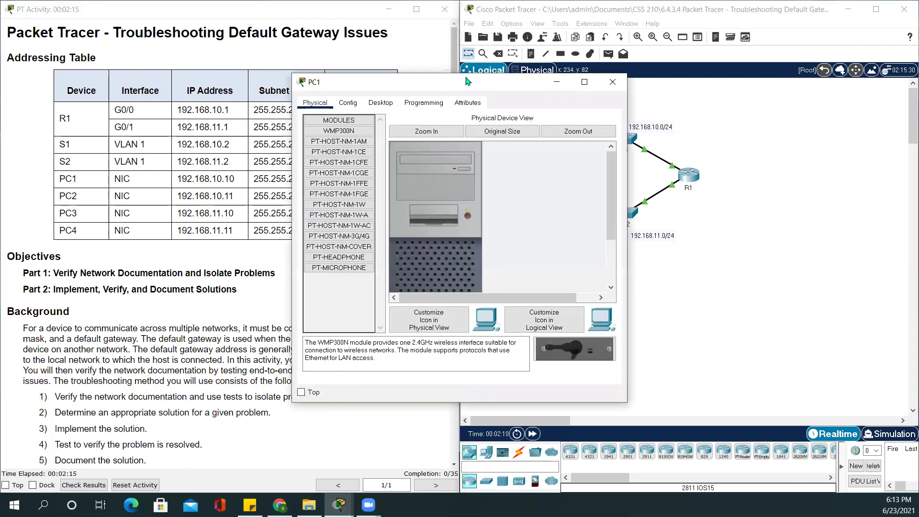
{"action": "left_click_drag", "start_coordinate": [467, 81], "coordinate": [646, 59]}
{"action": "left_click", "coordinate": [559, 79]}
{"action": "left_click", "coordinate": [516, 133]}
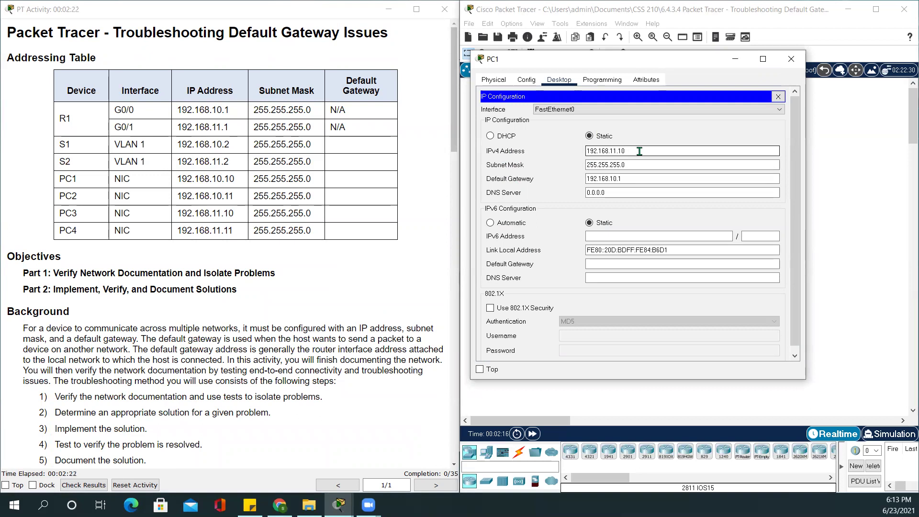
{"action": "left_click_drag", "start_coordinate": [639, 151], "coordinate": [585, 151]}
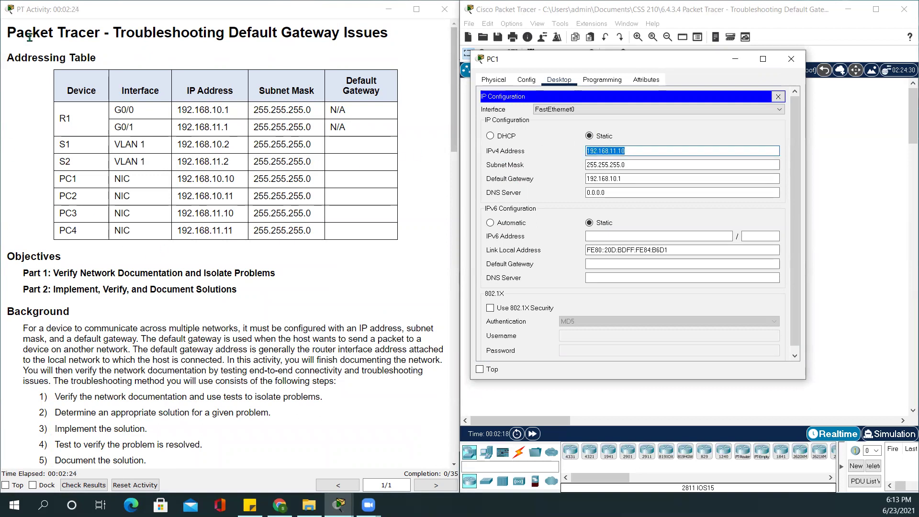
{"action": "triple_click", "coordinate": [68, 59]}
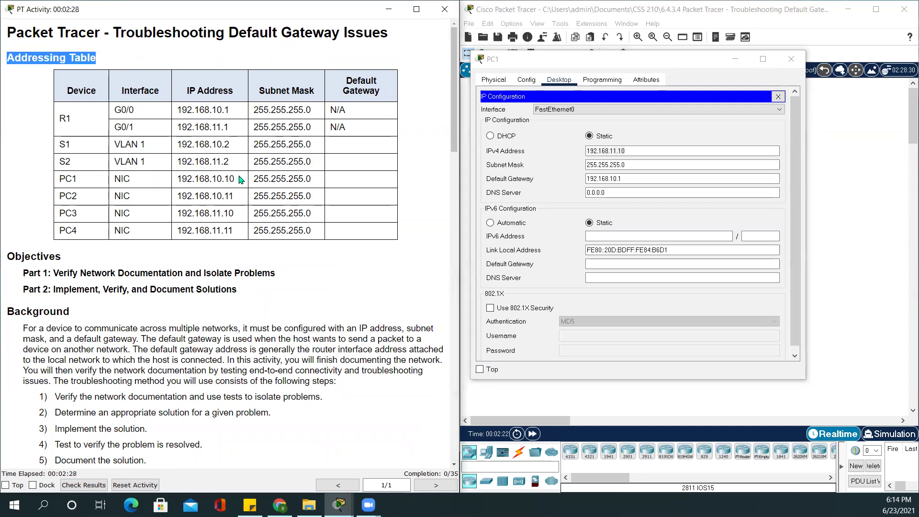
{"action": "left_click_drag", "start_coordinate": [242, 179], "coordinate": [168, 180]}
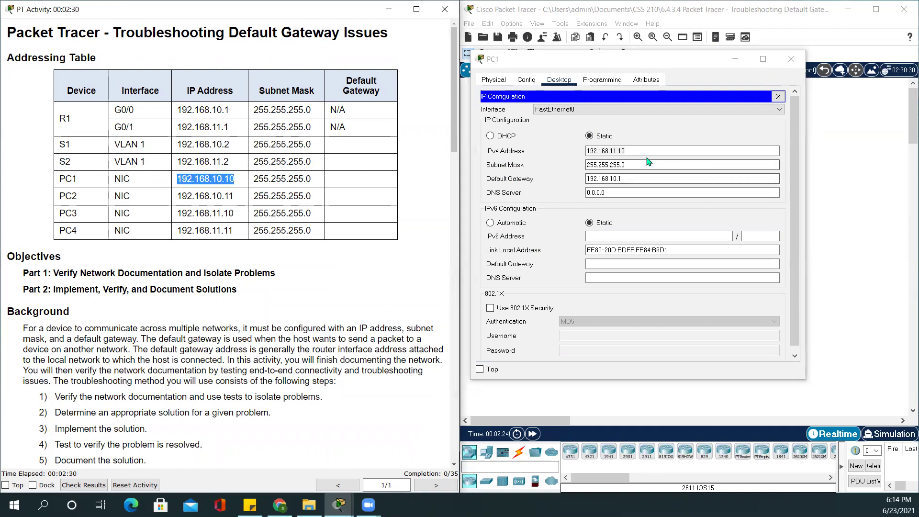
Step: Try to set PC1's IPv4 address to "192.168.10.10." with a trailing dot
{"action": "double_click", "coordinate": [629, 150]}
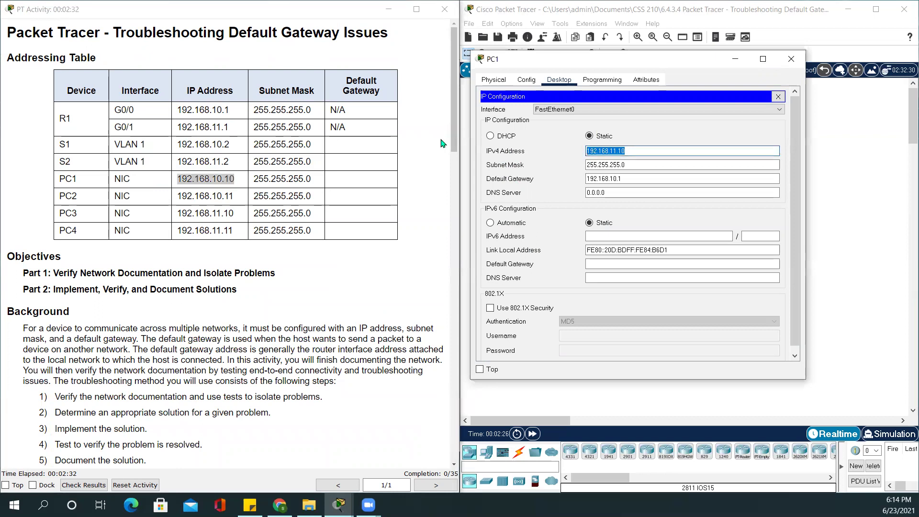
{"action": "type", "text": "192.168.10.1"}
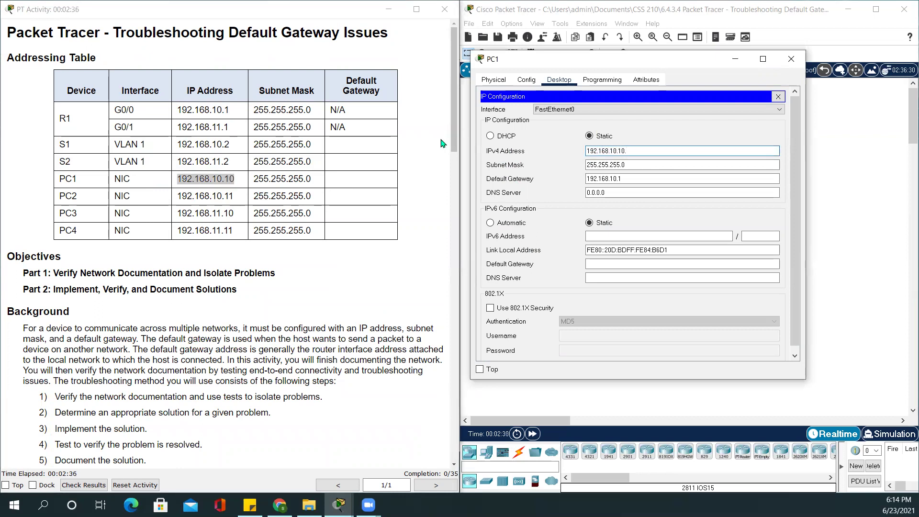
{"action": "type", "text": "0."}
{"action": "left_click", "coordinate": [685, 187]}
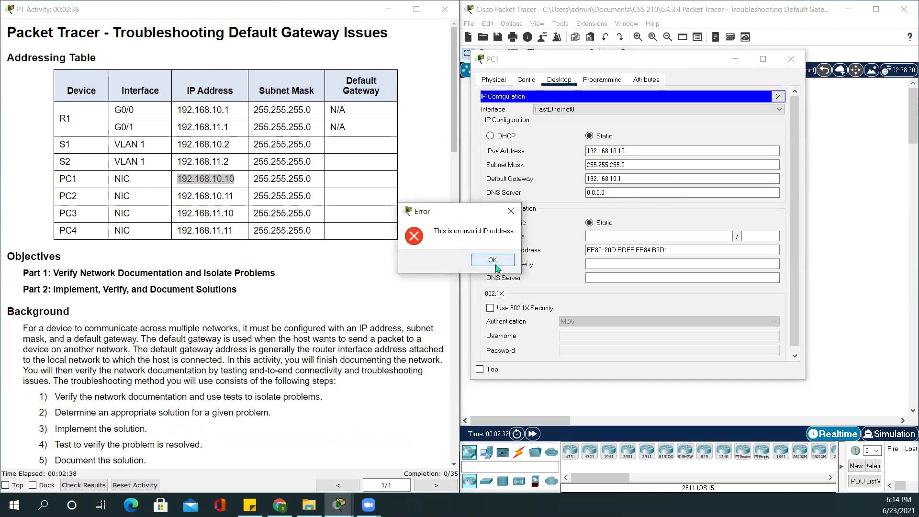
{"action": "left_click", "coordinate": [493, 260]}
{"action": "left_click", "coordinate": [628, 152]}
{"action": "type", "text": "192.16"}
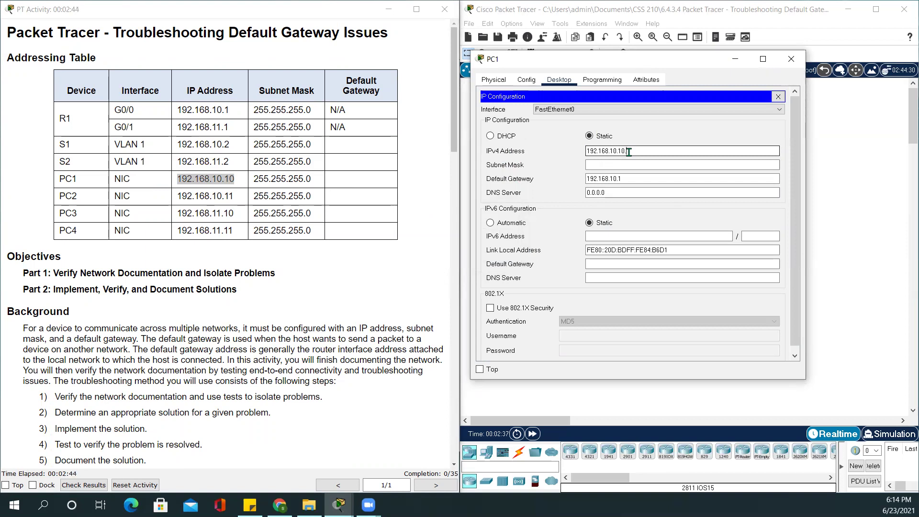
{"action": "type", "text": "8.10.10."}
{"action": "left_click", "coordinate": [637, 175]}
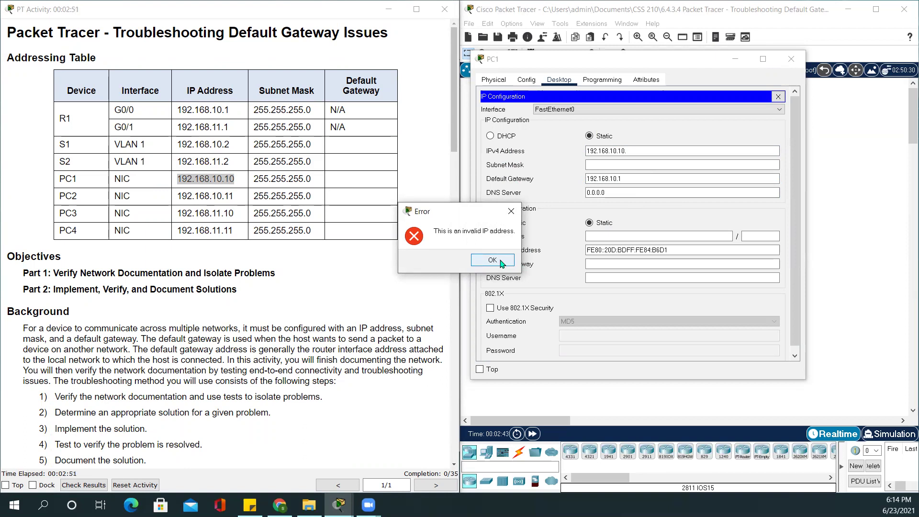
{"action": "left_click", "coordinate": [498, 261]}
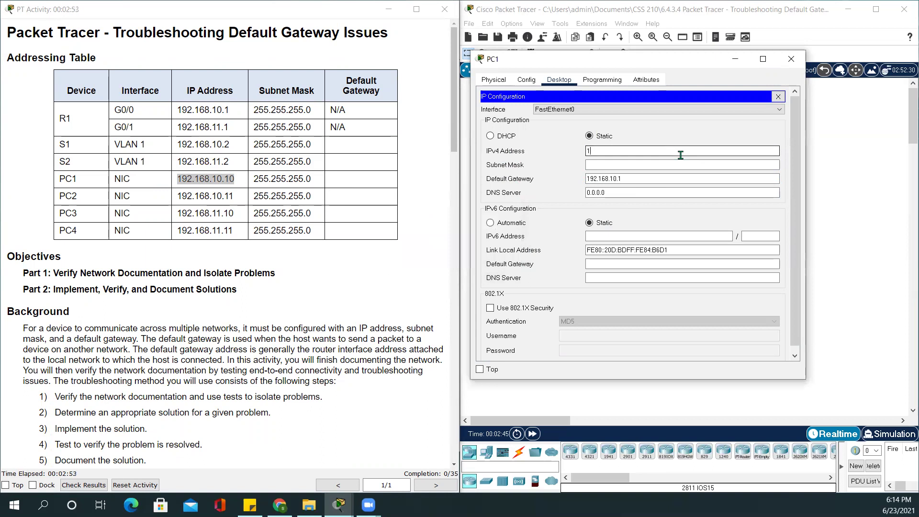
Step: Set PC1's IPv4 address to 192.168.10.10 with subnet mask 255.255.255.0 and close PC1's settings
{"action": "type", "text": "192.168.10.10"}
{"action": "key", "text": "Tab"}
{"action": "key", "text": "shift+Tab"}
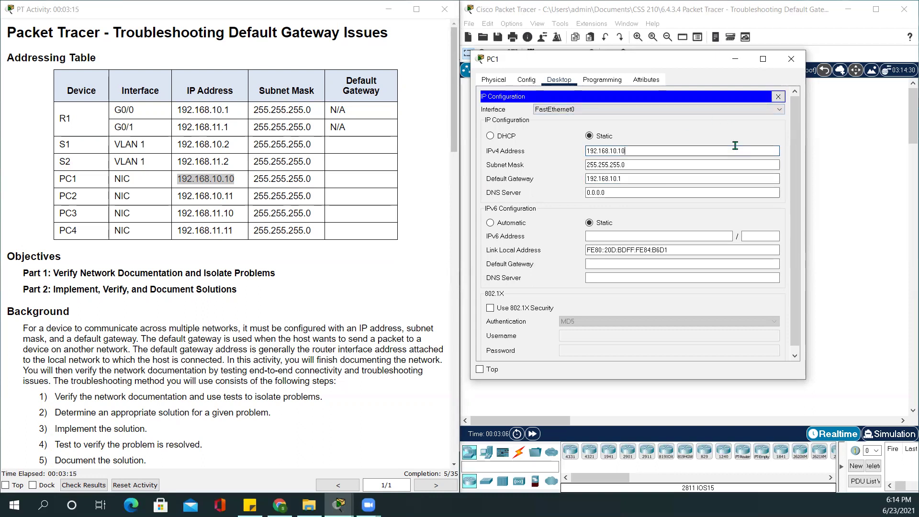
{"action": "left_click", "coordinate": [779, 98]}
{"action": "left_click", "coordinate": [790, 58]}
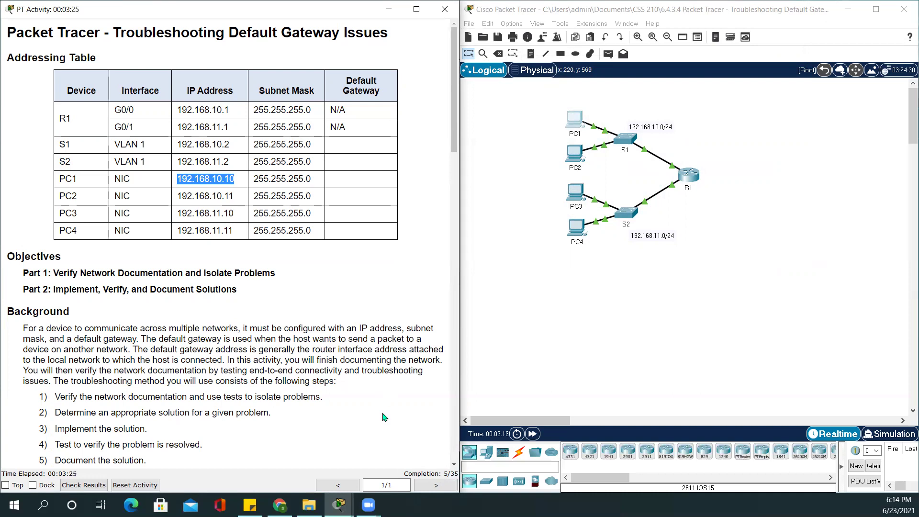
Step: Open PC2's IP configuration beside the Addressing Table
{"action": "left_click", "coordinate": [309, 274]}
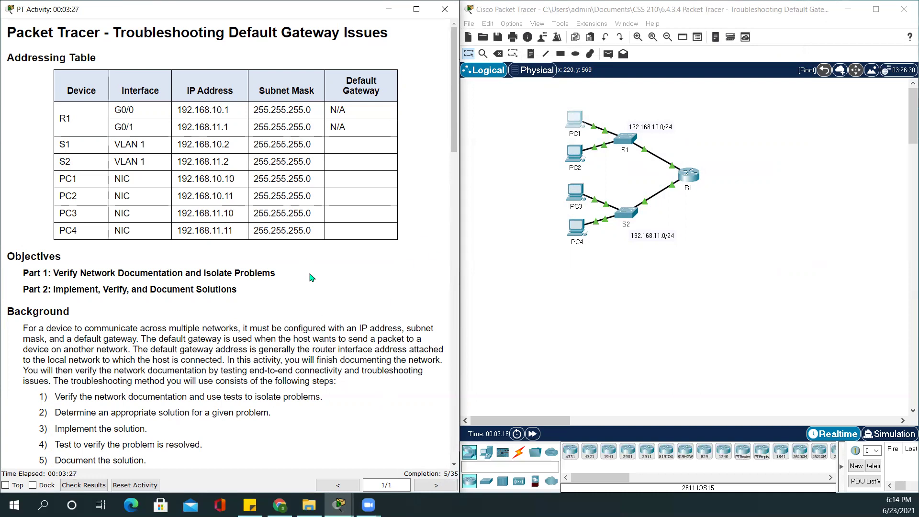
{"action": "scroll", "coordinate": [309, 277], "scroll_direction": "down", "scroll_amount": 1}
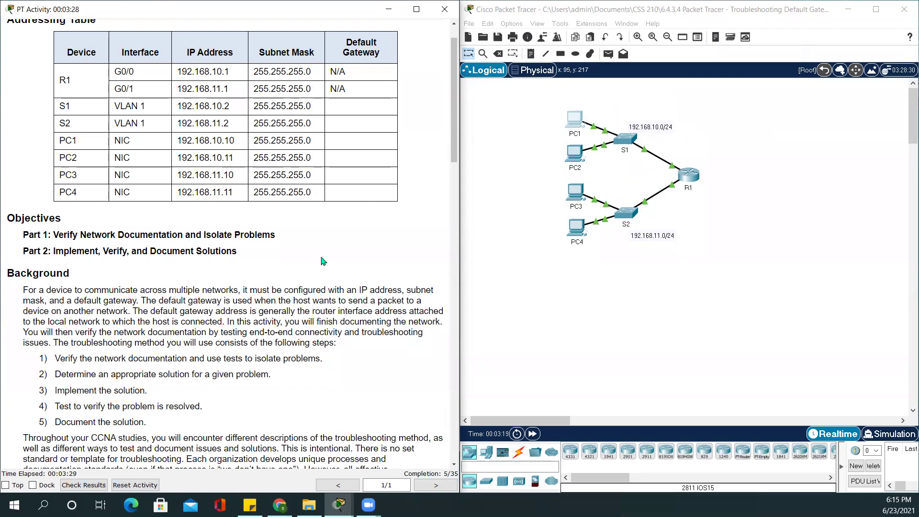
{"action": "left_click", "coordinate": [577, 158]}
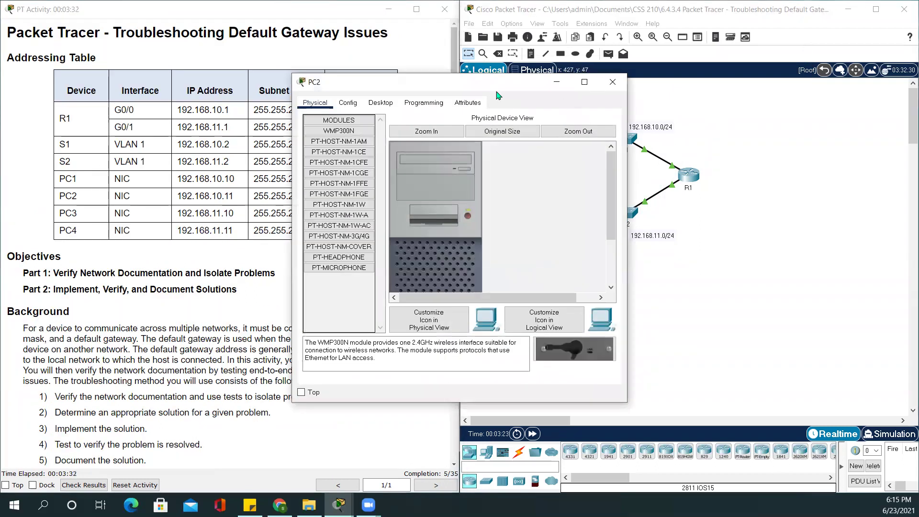
{"action": "left_click_drag", "start_coordinate": [490, 91], "coordinate": [625, 283]}
{"action": "left_click_drag", "start_coordinate": [230, 35], "coordinate": [398, 71]}
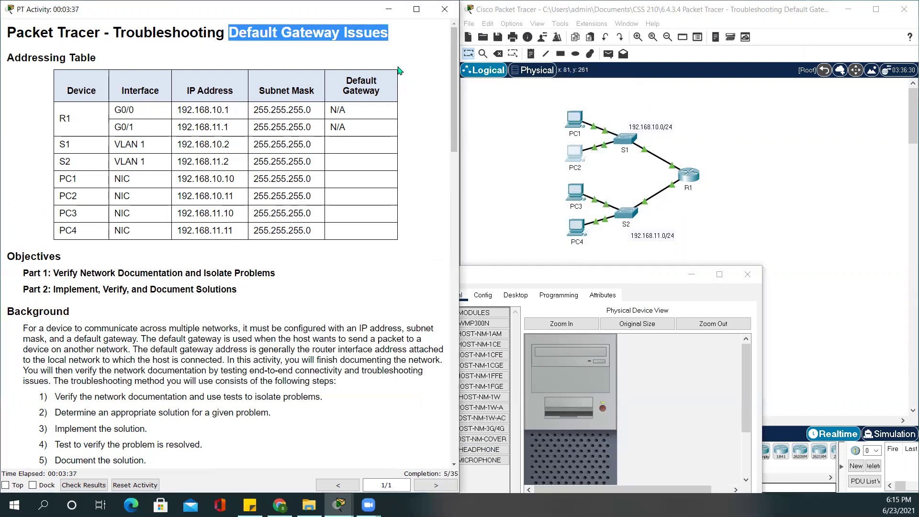
{"action": "left_click", "coordinate": [399, 71]}
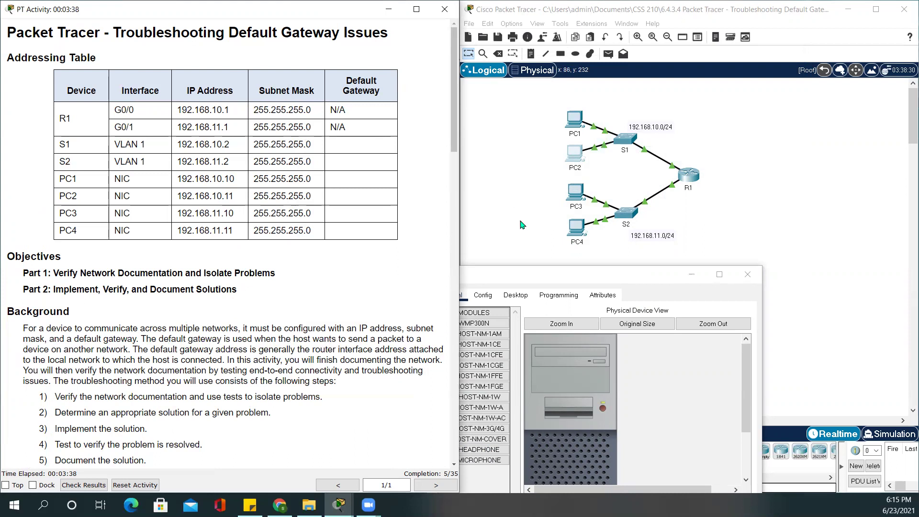
{"action": "left_click", "coordinate": [554, 276]}
{"action": "left_click_drag", "start_coordinate": [554, 277], "coordinate": [596, 90]}
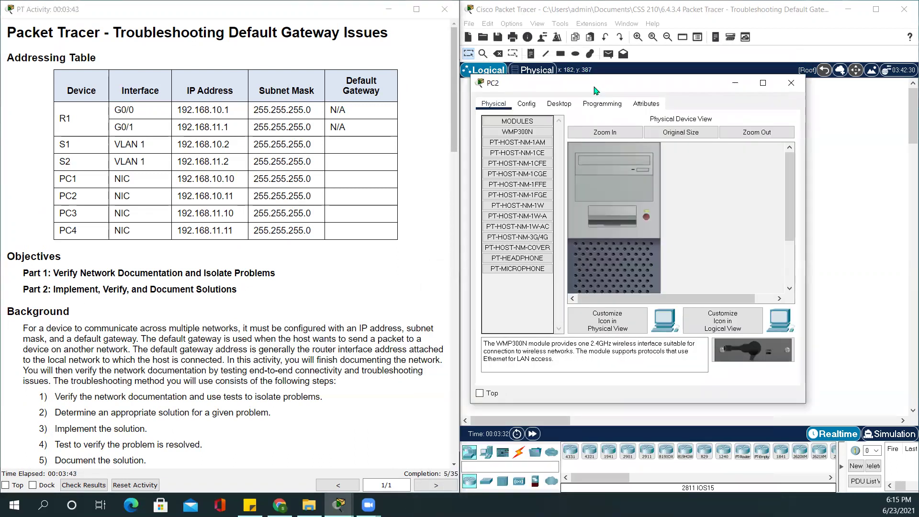
{"action": "left_click", "coordinate": [560, 104]}
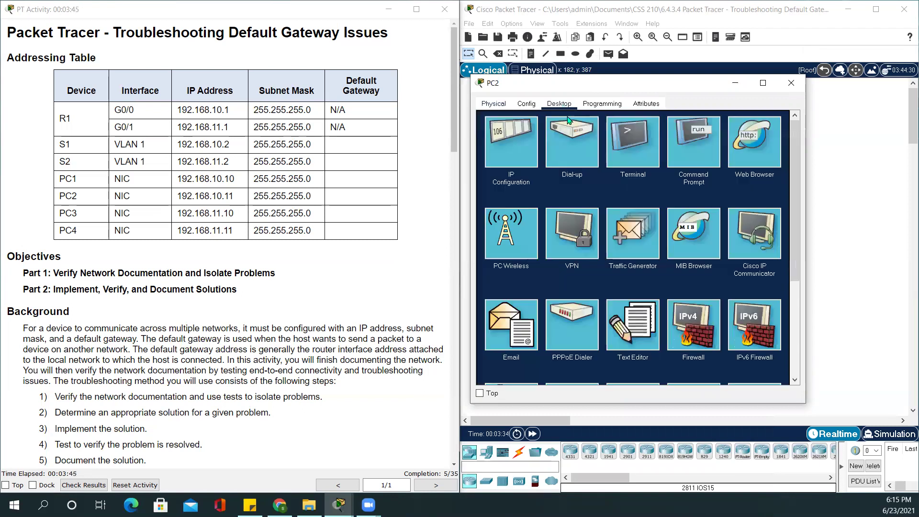
{"action": "left_click", "coordinate": [521, 139]}
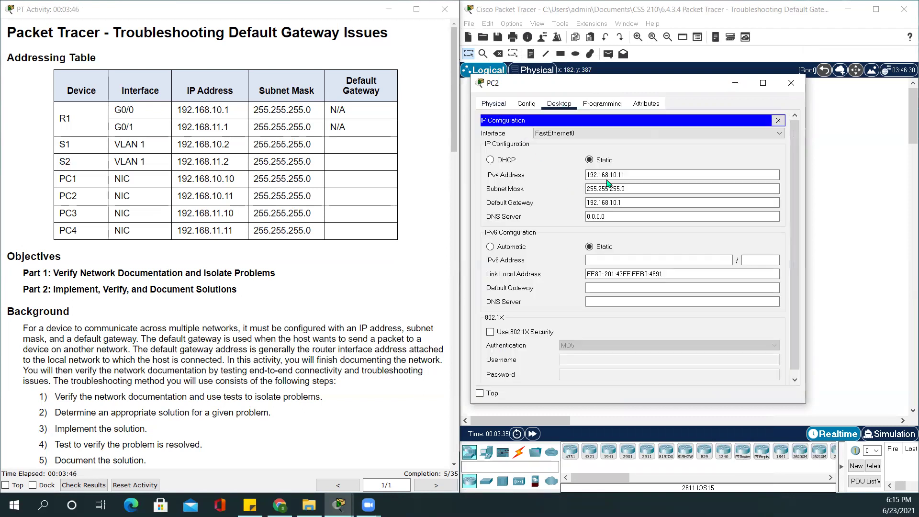
Step: Compare PC2's IPv4 address with the Addressing Table, check its default gateway, and close PC2's settings
{"action": "left_click", "coordinate": [635, 174]}
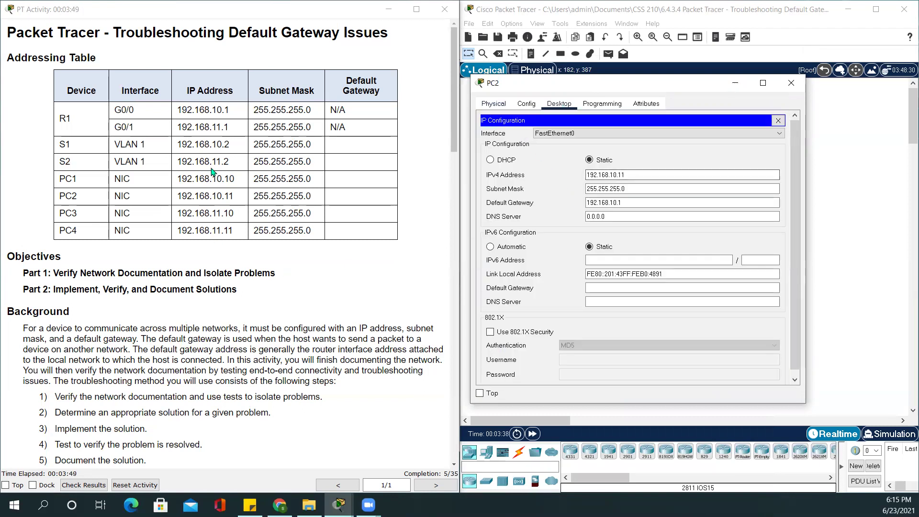
{"action": "left_click", "coordinate": [222, 245]}
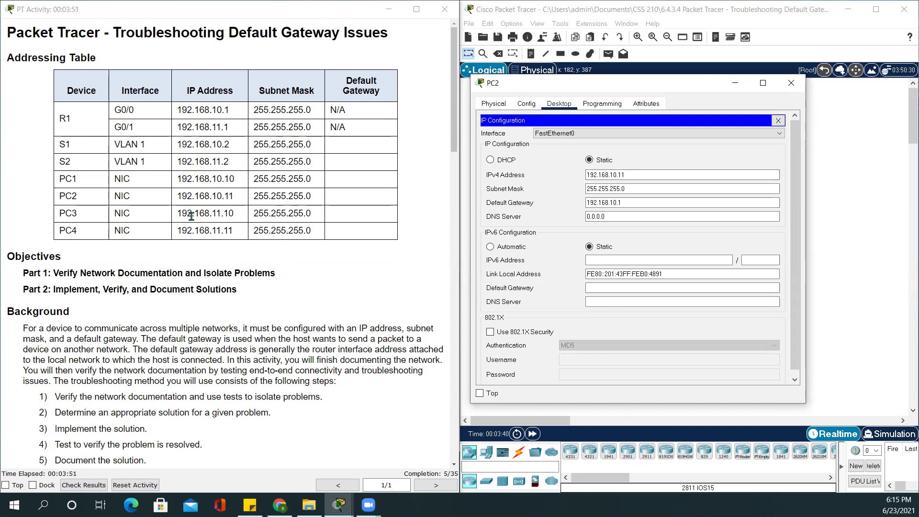
{"action": "left_click", "coordinate": [690, 188]}
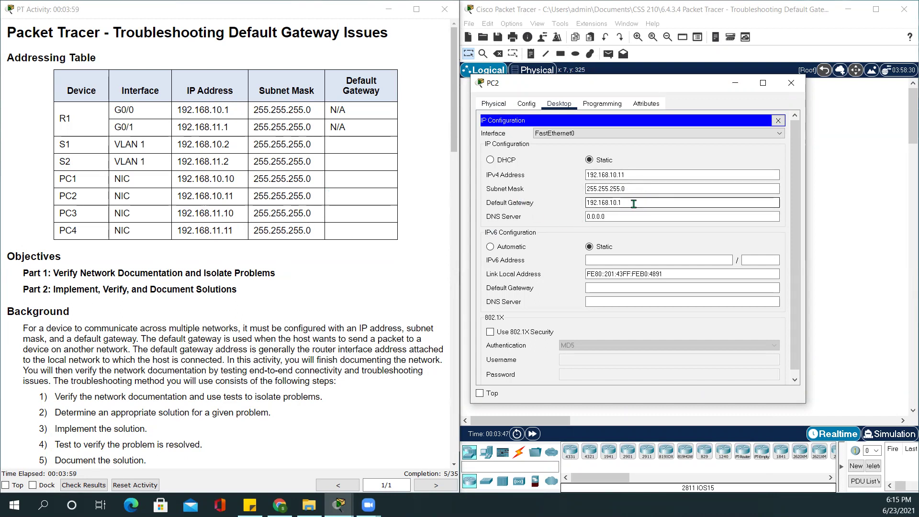
{"action": "left_click_drag", "start_coordinate": [627, 203], "coordinate": [577, 203]}
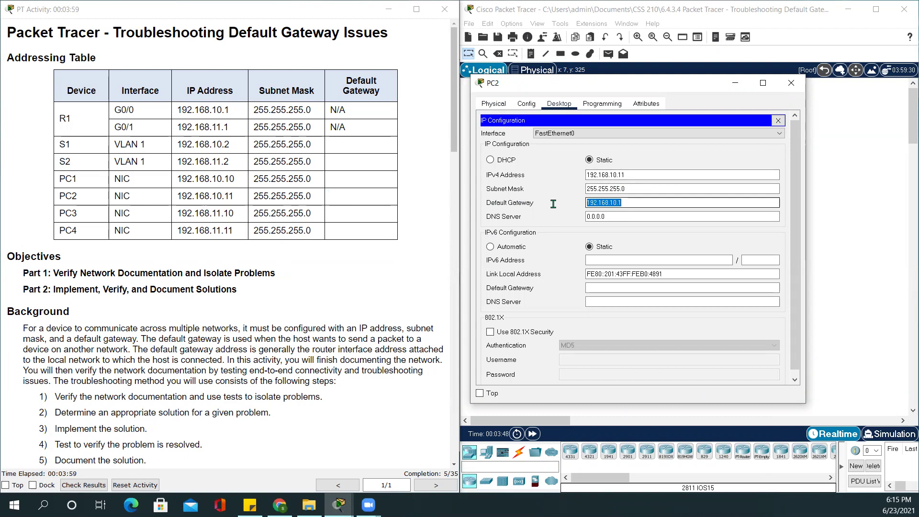
{"action": "left_click", "coordinate": [779, 120]}
{"action": "left_click", "coordinate": [791, 82]}
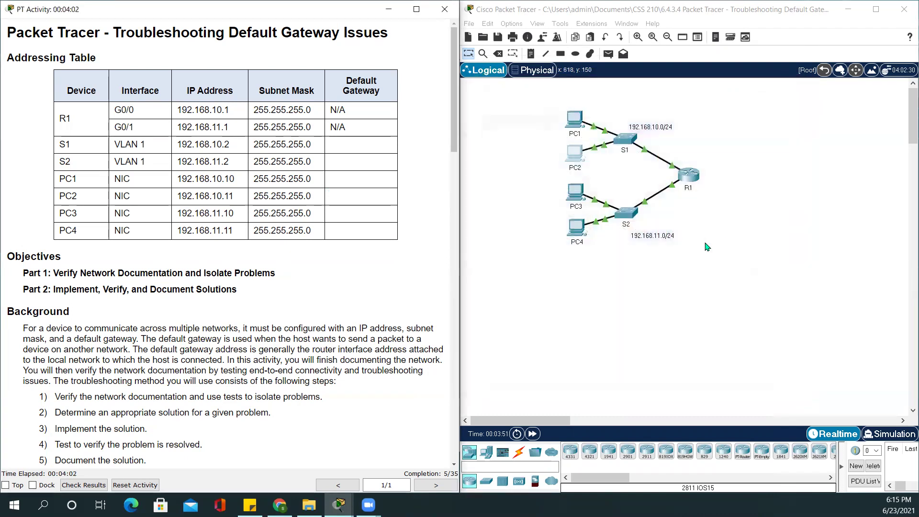
Step: Check PC3's IPv4 address, subnet mask and default gateway against the Addressing Table, and close PC3's settings
{"action": "left_click", "coordinate": [581, 198]}
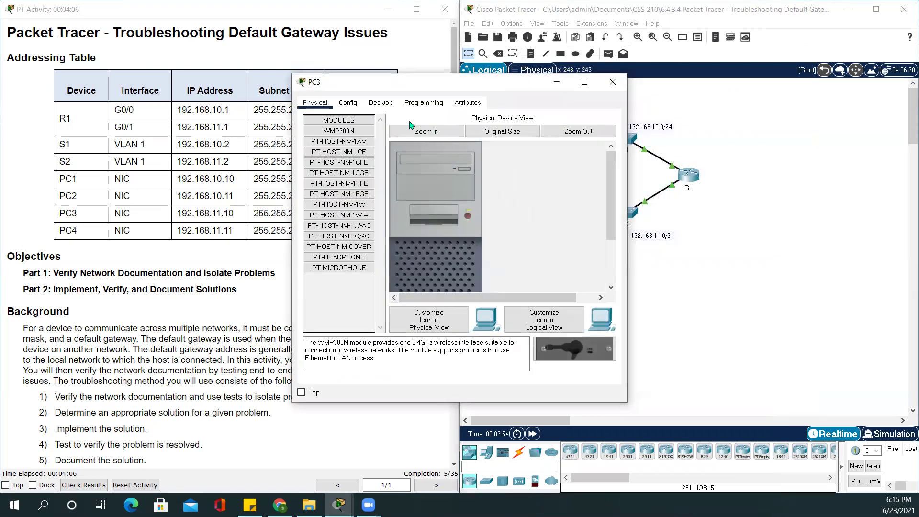
{"action": "left_click", "coordinate": [381, 103]}
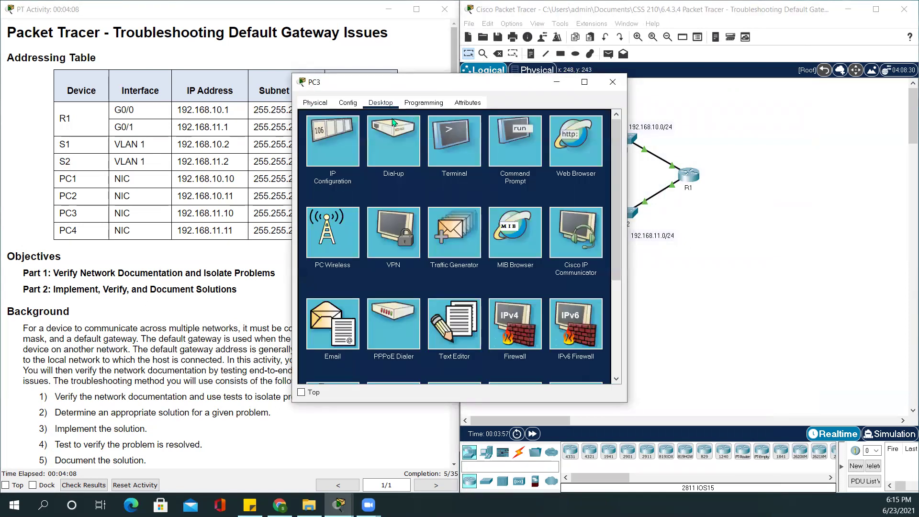
{"action": "left_click", "coordinate": [320, 150]}
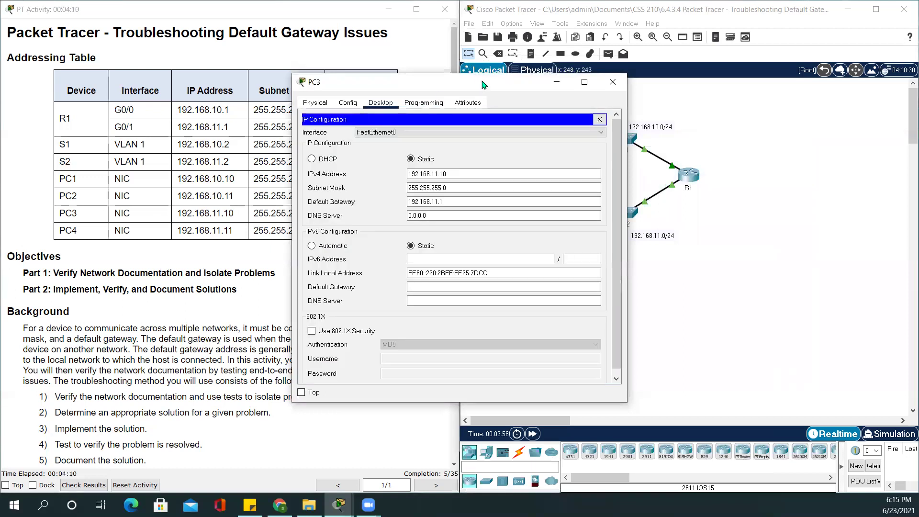
{"action": "left_click_drag", "start_coordinate": [482, 84], "coordinate": [630, 56]}
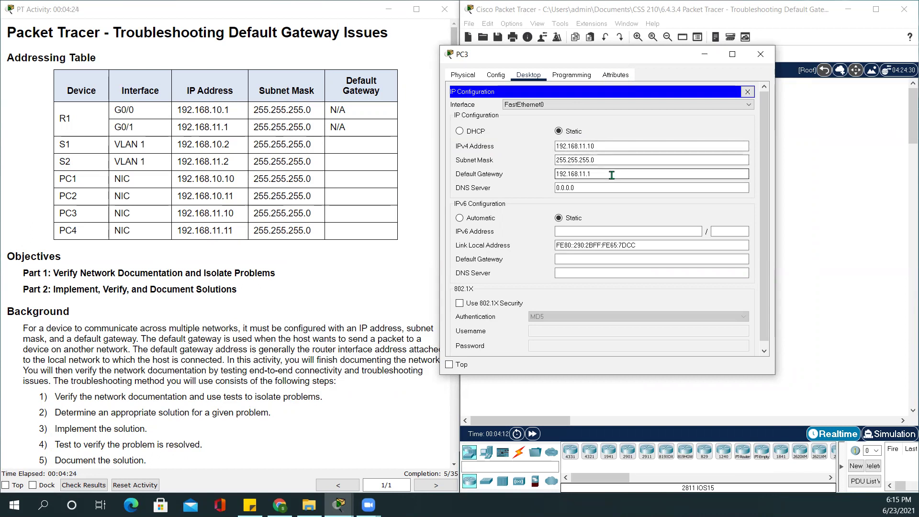
{"action": "left_click", "coordinate": [748, 91]}
{"action": "left_click", "coordinate": [761, 54]}
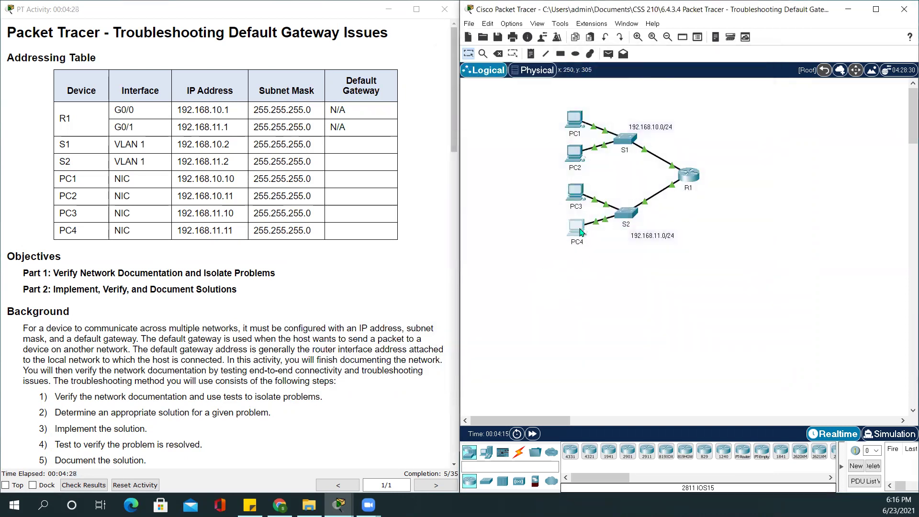
Step: Open PC4's IP configuration beside the Addressing Table
{"action": "left_click", "coordinate": [576, 227]}
{"action": "left_click_drag", "start_coordinate": [451, 73], "coordinate": [681, 31]}
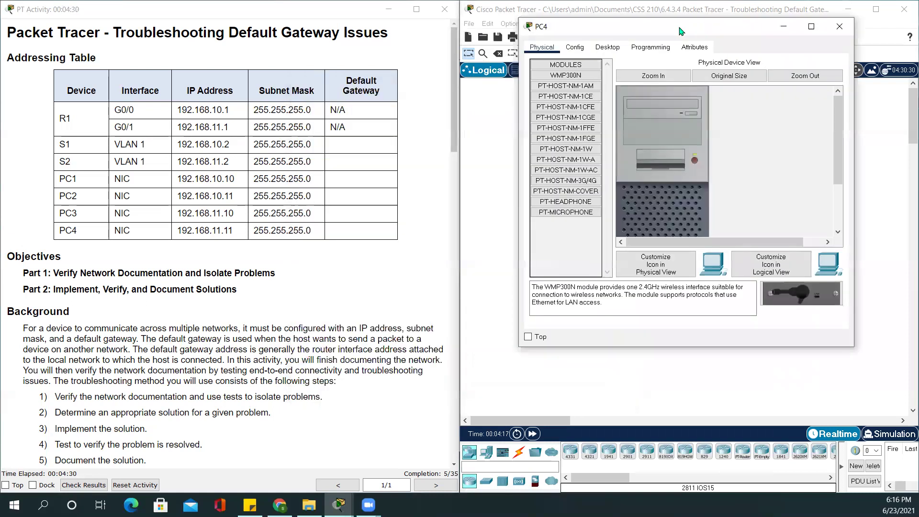
{"action": "left_click", "coordinate": [574, 55]}
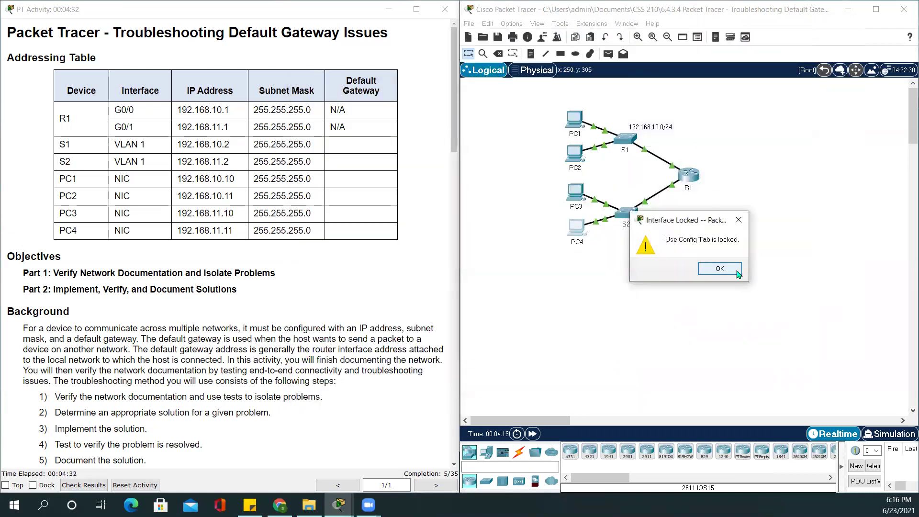
{"action": "left_click", "coordinate": [735, 272]}
{"action": "left_click", "coordinate": [576, 227]}
{"action": "left_click", "coordinate": [551, 57]}
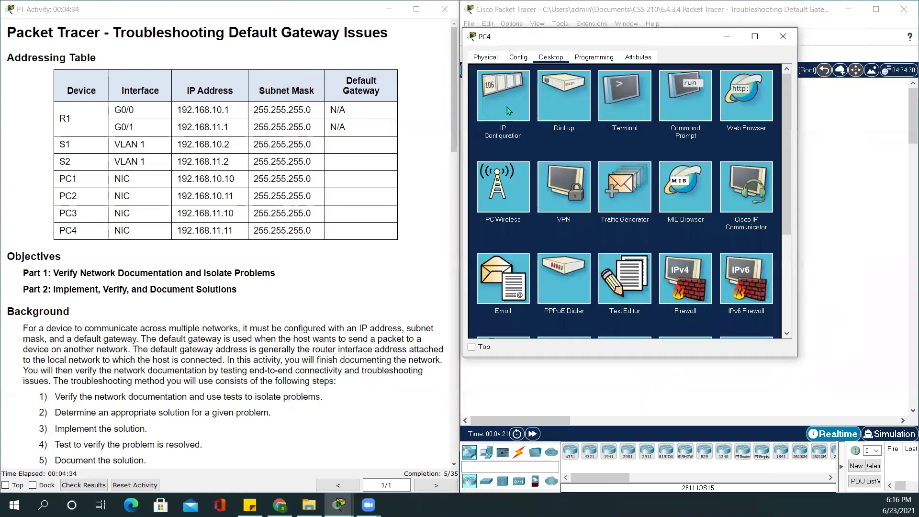
{"action": "left_click", "coordinate": [506, 110]}
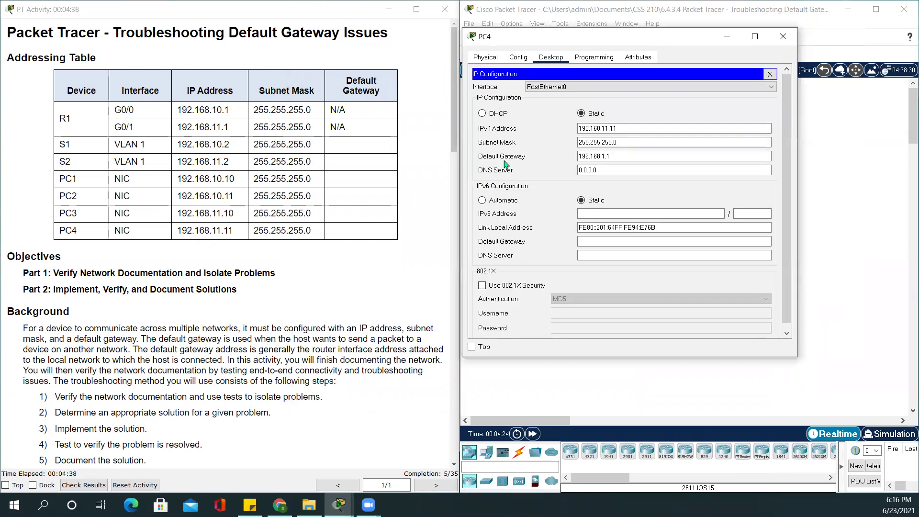
Step: Check PC4's IPv4 address, set its default gateway to 192.168.11.1, and close PC4's settings
{"action": "left_click", "coordinate": [607, 127]}
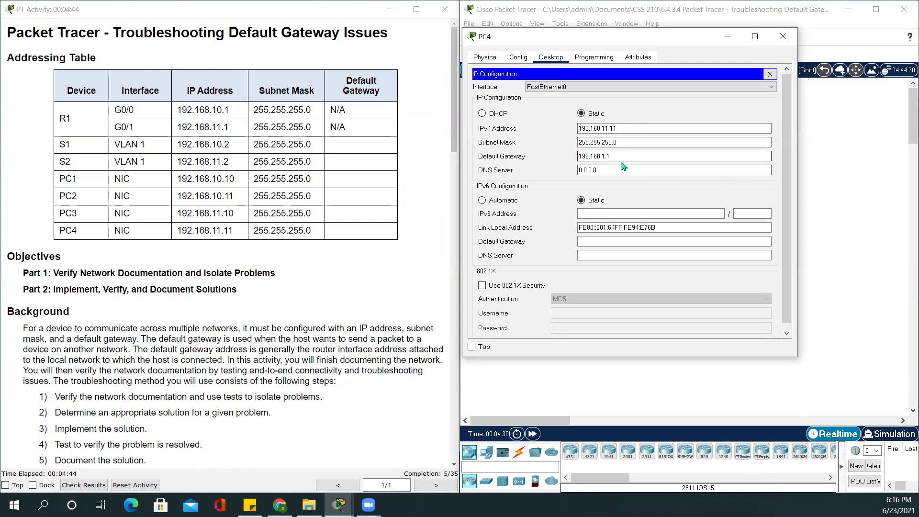
{"action": "left_click_drag", "start_coordinate": [615, 156], "coordinate": [556, 157]}
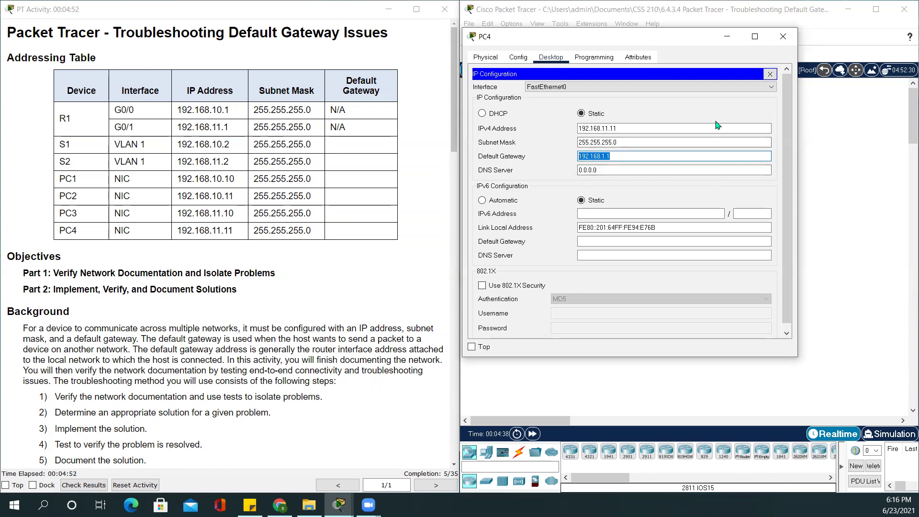
{"action": "key", "text": "Left"}
{"action": "left_click", "coordinate": [682, 215]}
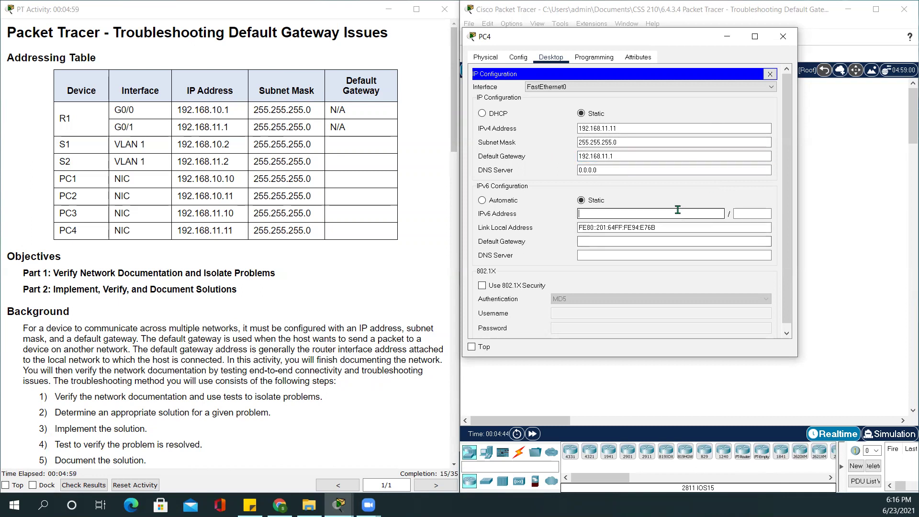
{"action": "left_click", "coordinate": [770, 73]}
{"action": "left_click", "coordinate": [783, 32]}
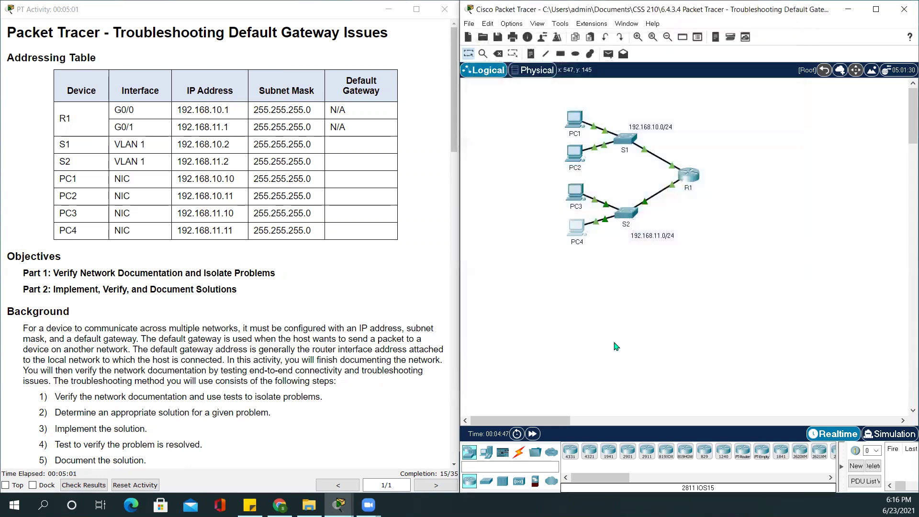
Step: Open switch S1's command line beside the Addressing Table and enter privileged EXEC mode with "en"
{"action": "left_click", "coordinate": [403, 477]}
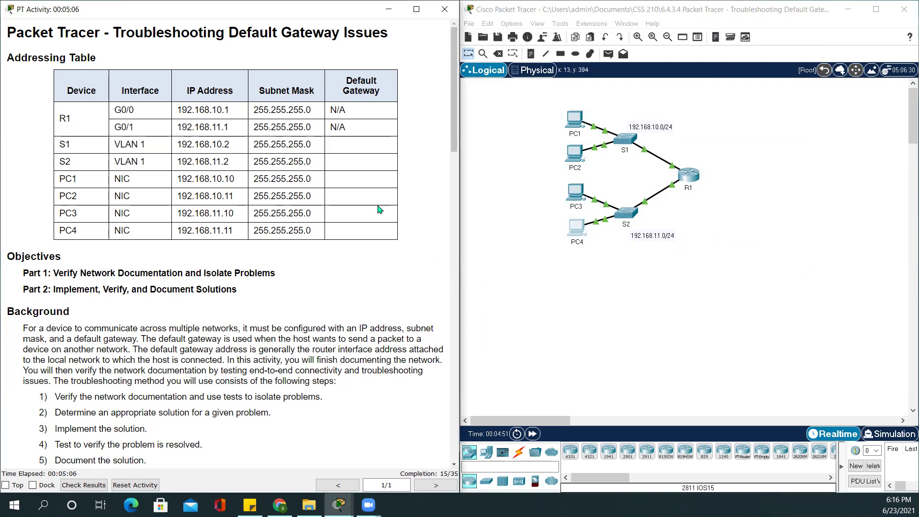
{"action": "left_click", "coordinate": [627, 145]}
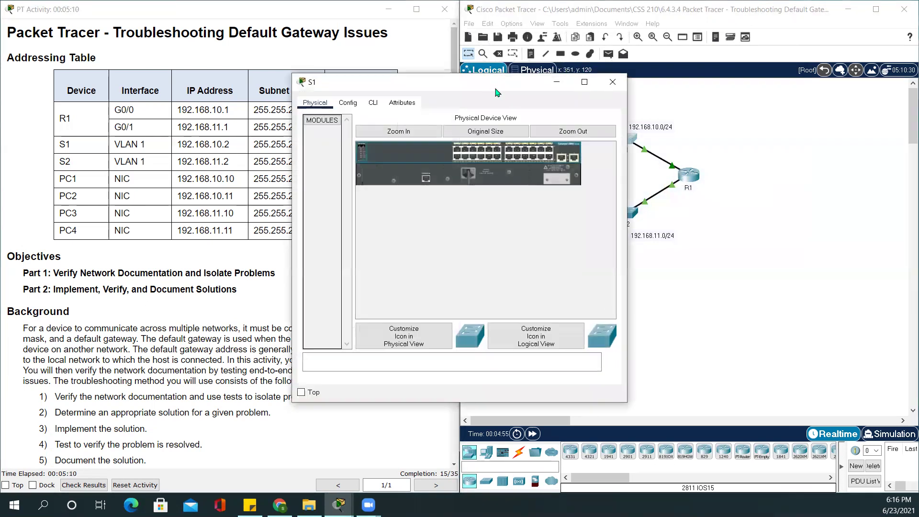
{"action": "left_click_drag", "start_coordinate": [492, 84], "coordinate": [648, 13]}
{"action": "left_click", "coordinate": [529, 66]}
{"action": "key", "text": "Return"}
{"action": "key", "text": "Return"}
{"action": "key", "text": "Return"}
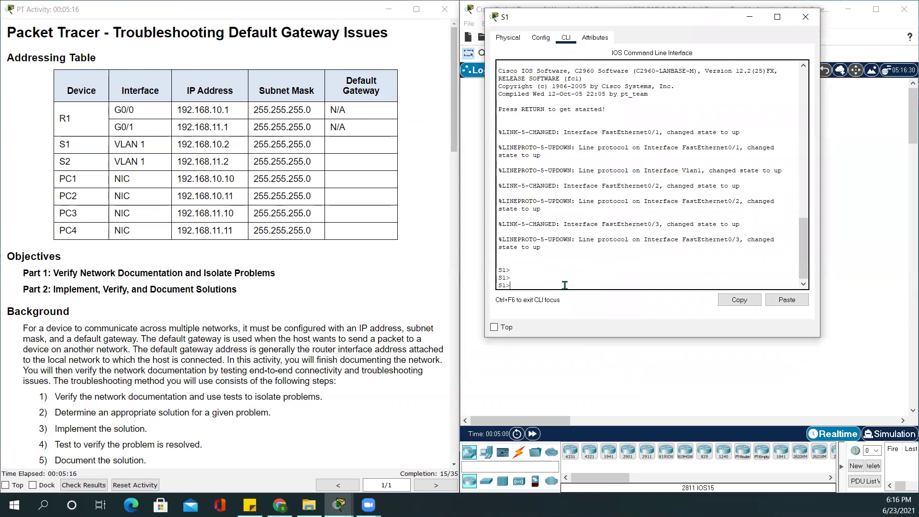
{"action": "type", "text": "en"}
{"action": "key", "text": "Return"}
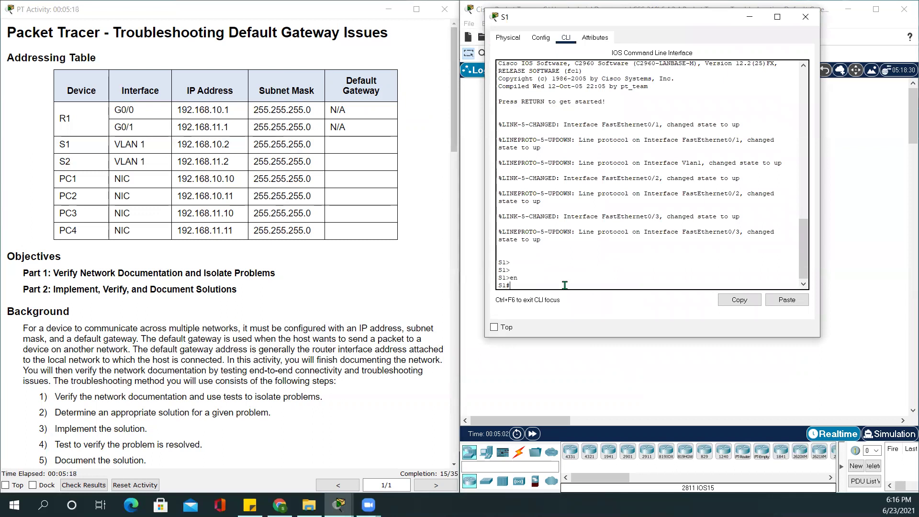
Step: Run "show ip interface brief" on S1 and page to the Vlan1 entry to check its IP address
{"action": "type", "text": "sho"}
{"action": "key", "text": "Tab"}
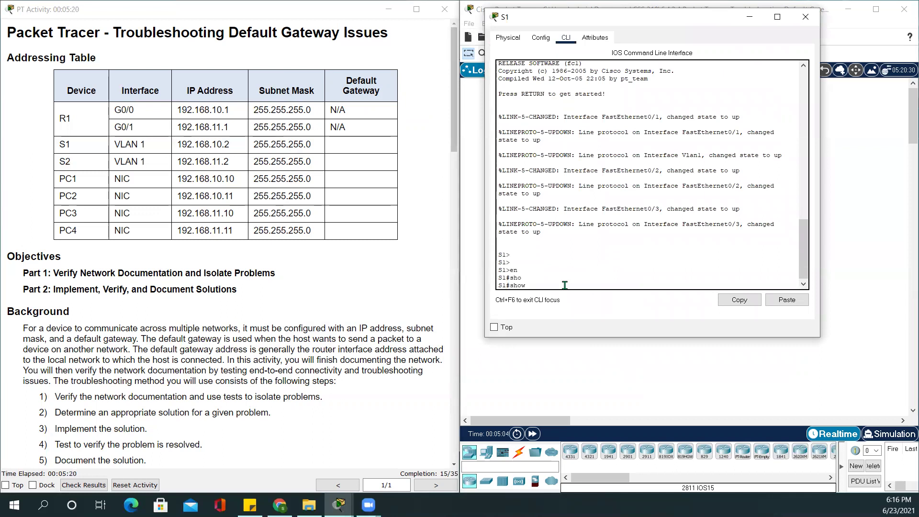
{"action": "type", "text": "i[p"}
{"action": "key", "text": "Tab"}
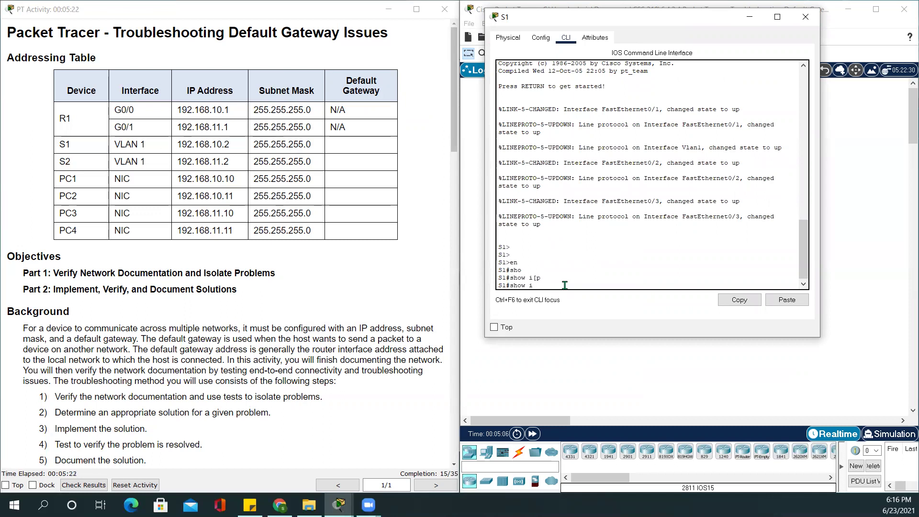
{"action": "type", "text": "p"}
{"action": "key", "text": "Tab"}
{"action": "type", "text": "in"}
{"action": "key", "text": "Tab"}
{"action": "type", "text": "b"}
{"action": "key", "text": "Tab"}
{"action": "key", "text": "Return"}
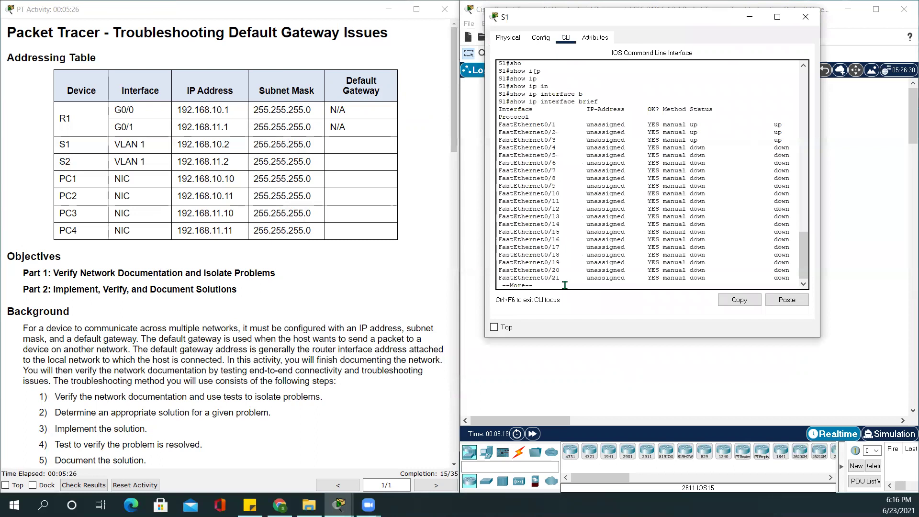
{"action": "key", "text": "space"}
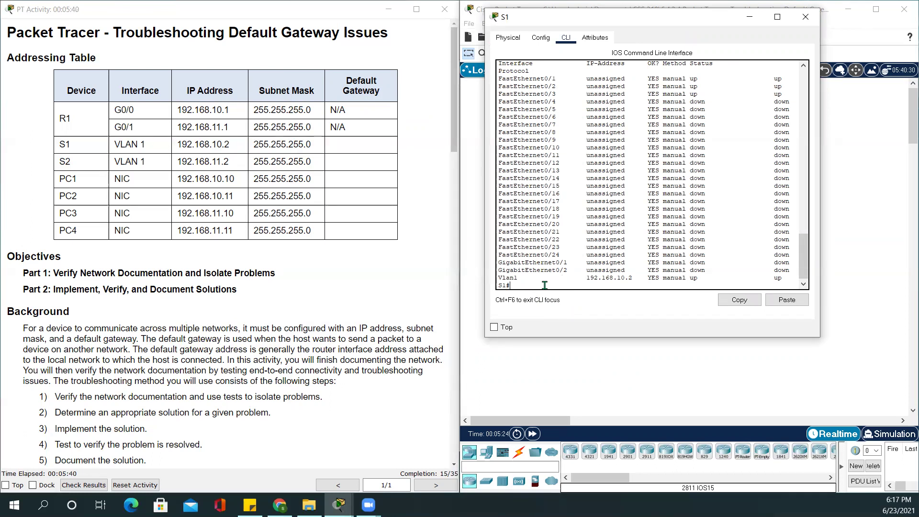
Step: Enter global configuration mode on S1 with "config t" and set its default gateway to 192.168.10.1
{"action": "type", "text": "config t"}
{"action": "key", "text": "Return"}
{"action": "key", "text": "Return"}
{"action": "key", "text": "Return"}
{"action": "key", "text": "Return"}
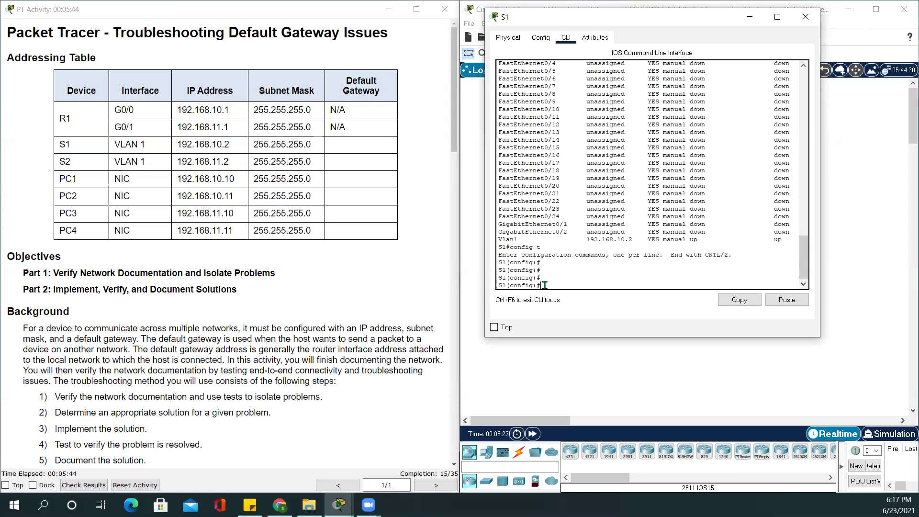
{"action": "type", "text": "ip de"}
{"action": "key", "text": "Tab"}
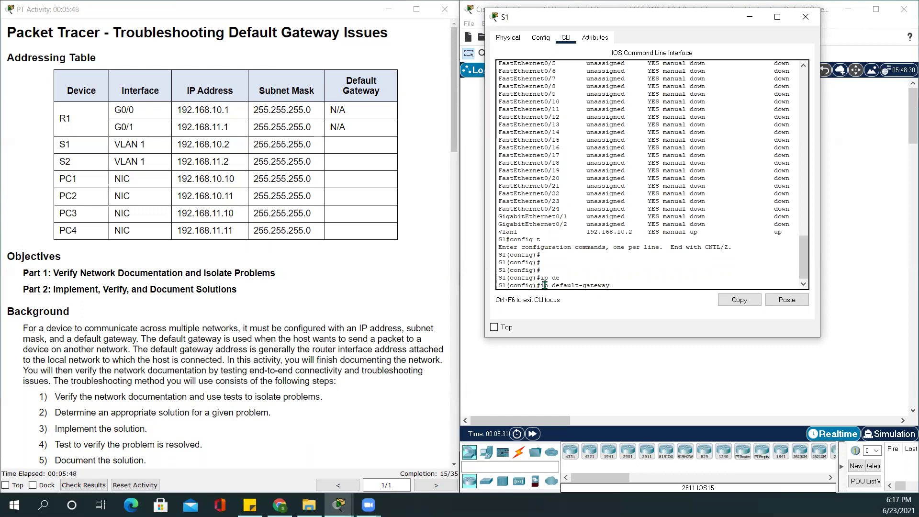
{"action": "type", "text": "192.168.10.1"}
{"action": "key", "text": "Return"}
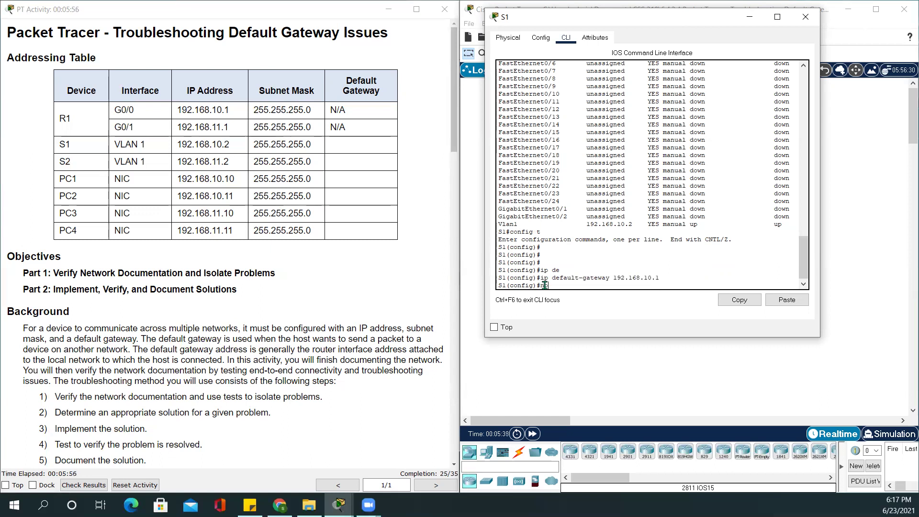
Step: Try the "no shut" command in S1's global configuration mode
{"action": "key", "text": "Return"}
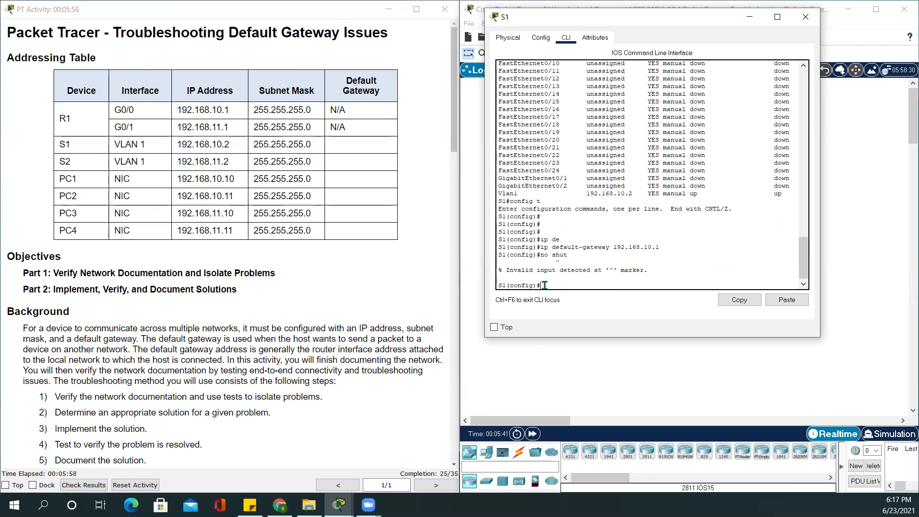
{"action": "key", "text": "Return"}
{"action": "key", "text": "Return"}
{"action": "key", "text": "Return"}
{"action": "key", "text": "Return"}
{"action": "key", "text": "Return"}
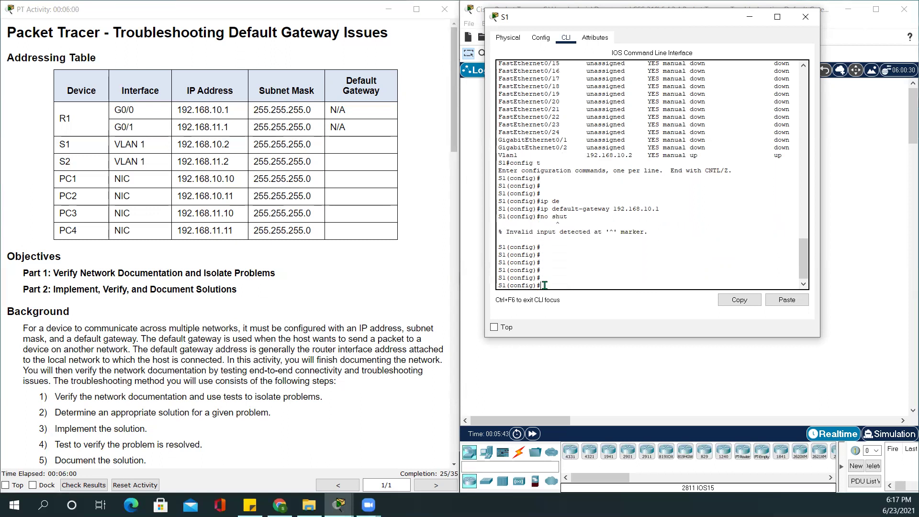
Step: Leave S1's configuration mode with "end" and close S1's window
{"action": "type", "text": "end"}
{"action": "key", "text": "Return"}
{"action": "key", "text": "Return"}
{"action": "key", "text": "Return"}
{"action": "key", "text": "Return"}
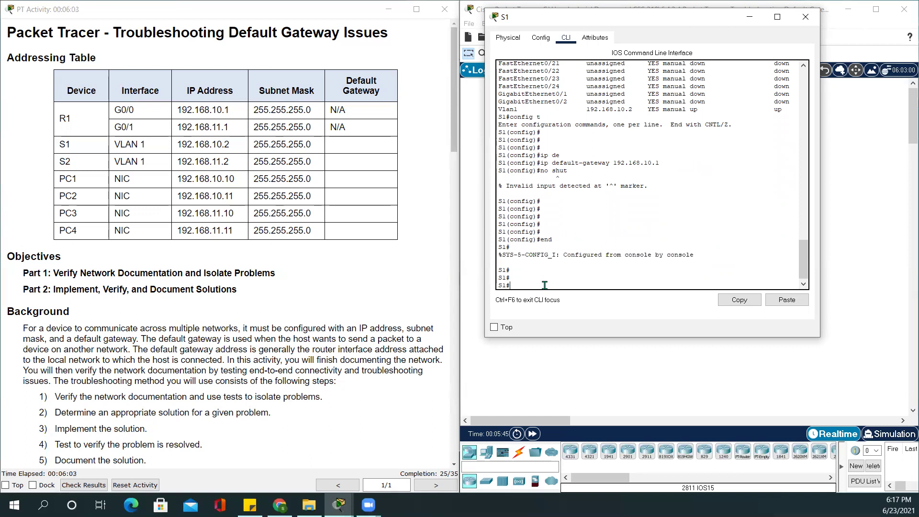
{"action": "left_click", "coordinate": [808, 16]}
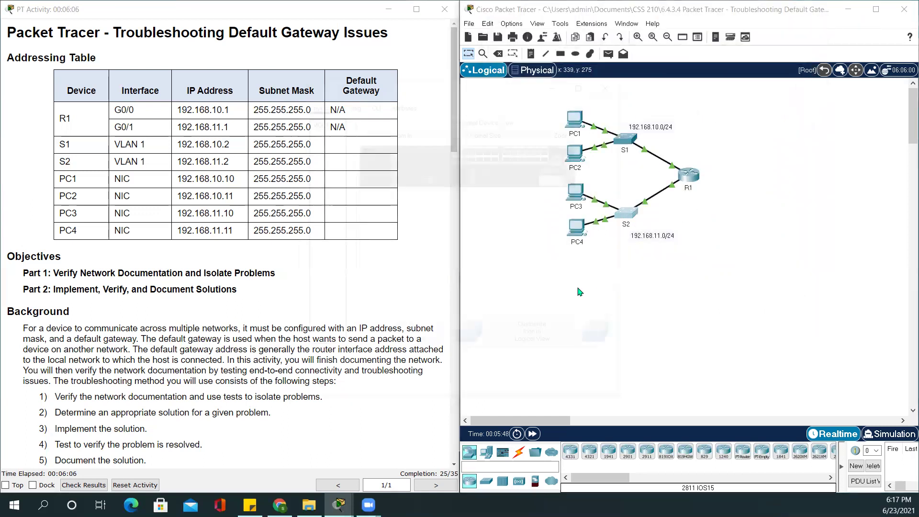
Step: Open switch S2's command line beside the Addressing Table and enter privileged EXEC mode with "en"
{"action": "left_click", "coordinate": [625, 212]}
{"action": "left_click_drag", "start_coordinate": [503, 91], "coordinate": [678, 73]}
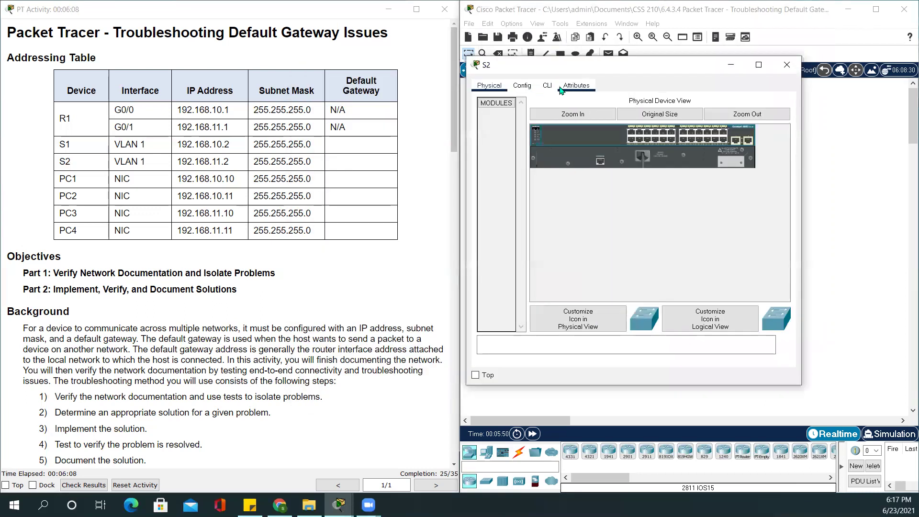
{"action": "left_click", "coordinate": [549, 88]}
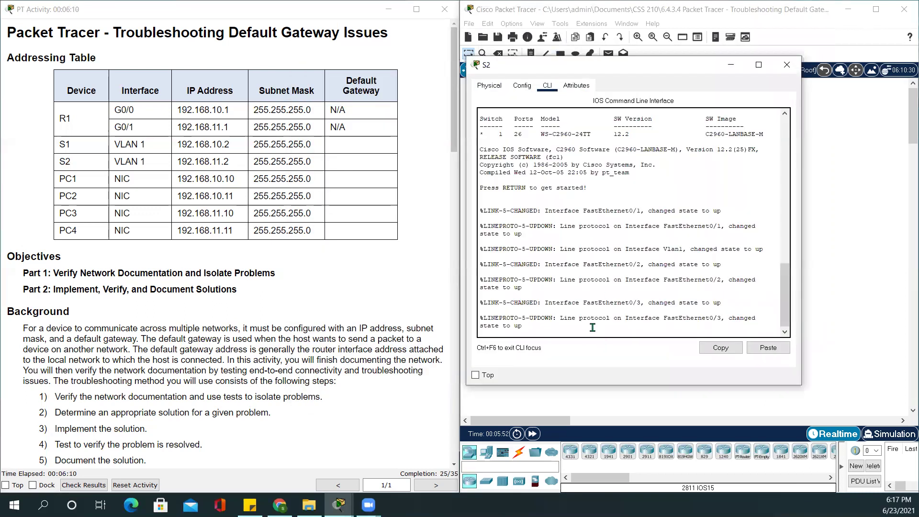
{"action": "key", "text": "Return"}
{"action": "key", "text": "Return"}
{"action": "key", "text": "Return"}
{"action": "type", "text": "en"}
{"action": "key", "text": "Return"}
{"action": "key", "text": "Return"}
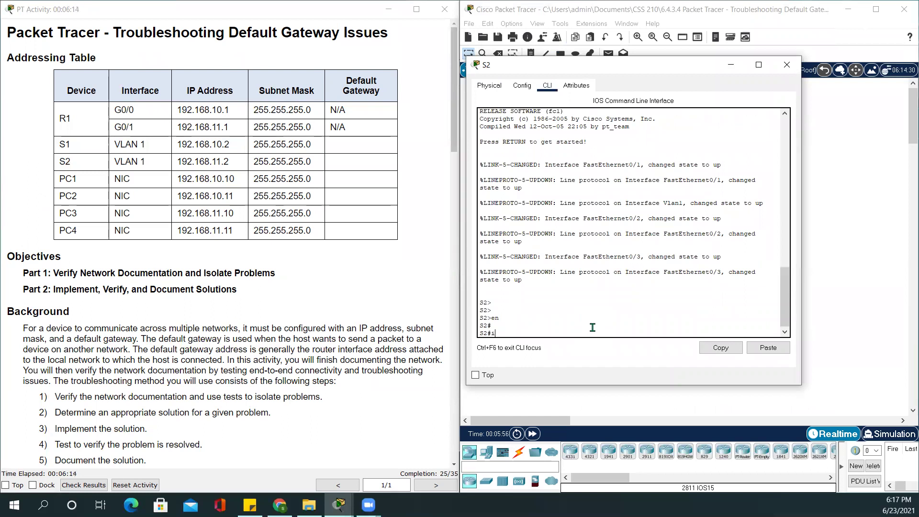
Step: Run "show ip interface br" on S2 and check the IP address in the Vlan1 entry
{"action": "type", "text": "sh"}
{"action": "key", "text": "Tab"}
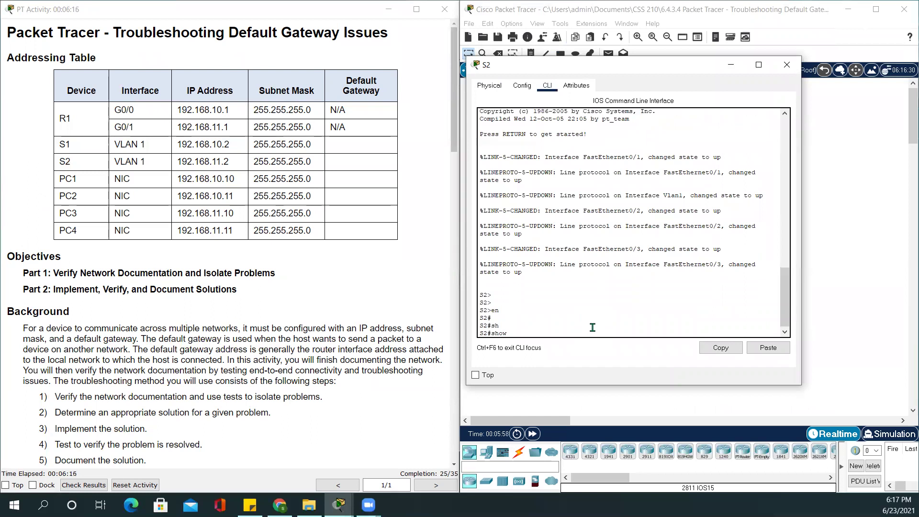
{"action": "type", "text": "ip"}
{"action": "key", "text": "Tab"}
{"action": "type", "text": "in"}
{"action": "key", "text": "Tab"}
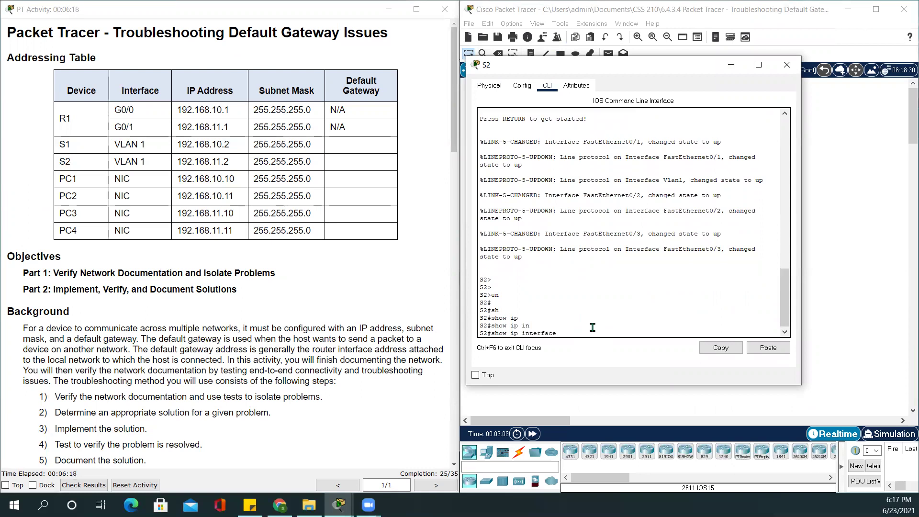
{"action": "type", "text": "br"}
{"action": "key", "text": "Return"}
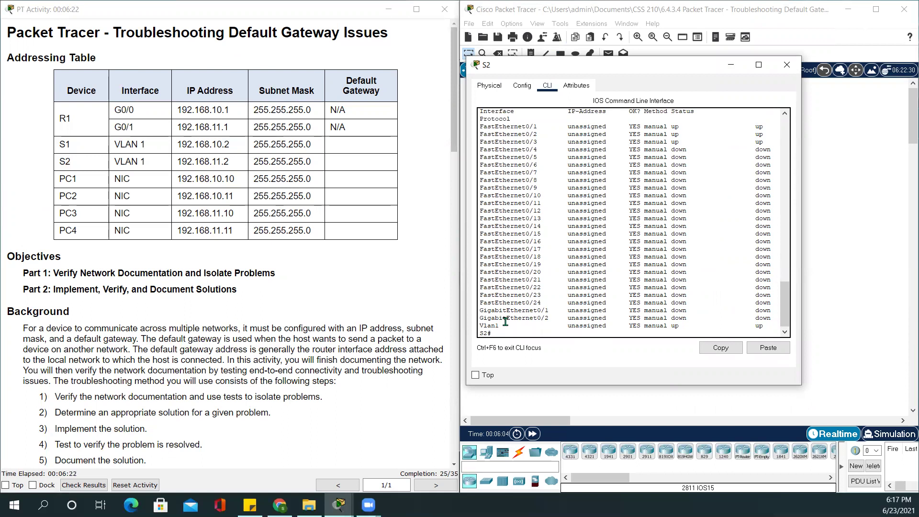
{"action": "left_click_drag", "start_coordinate": [479, 326], "coordinate": [765, 327]}
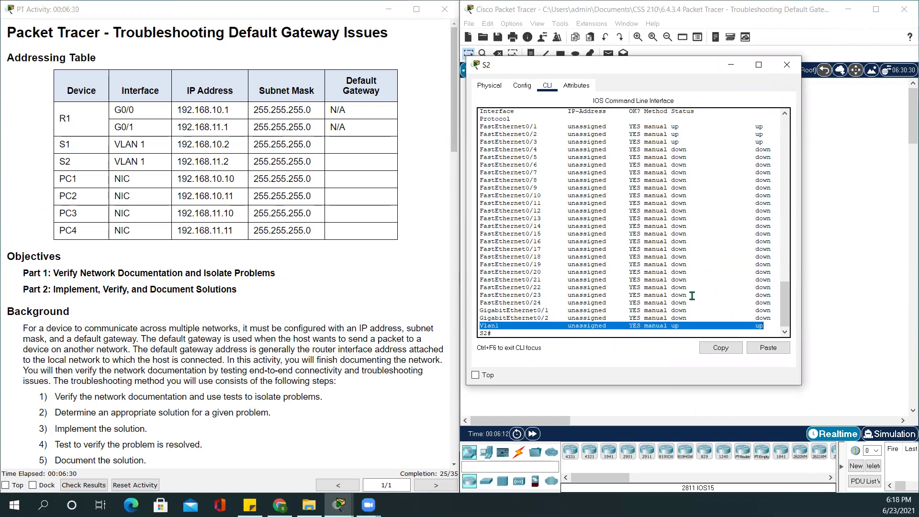
Step: Enter global configuration mode on S2 with "confi t" and open "interface vlan 1" for configuration
{"action": "left_click", "coordinate": [518, 333]}
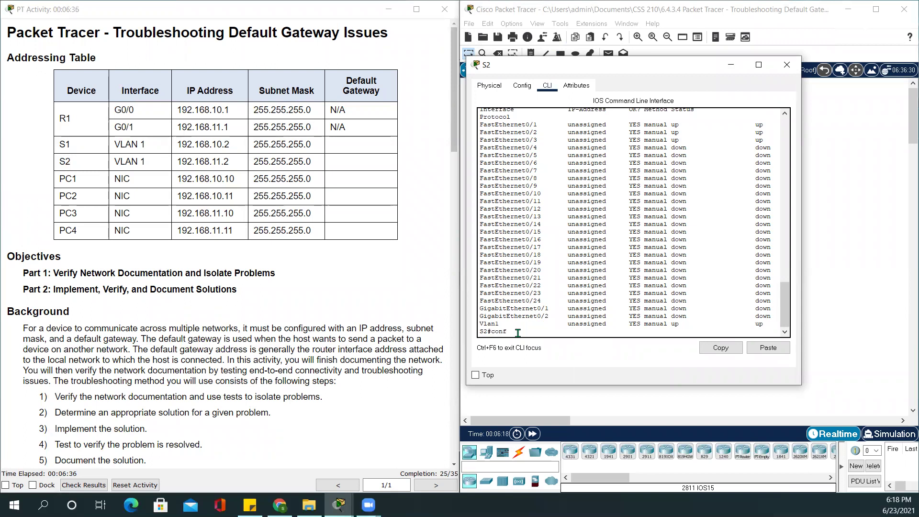
{"action": "key", "text": "Return"}
{"action": "key", "text": "Return"}
{"action": "key", "text": "Return"}
{"action": "key", "text": "Return"}
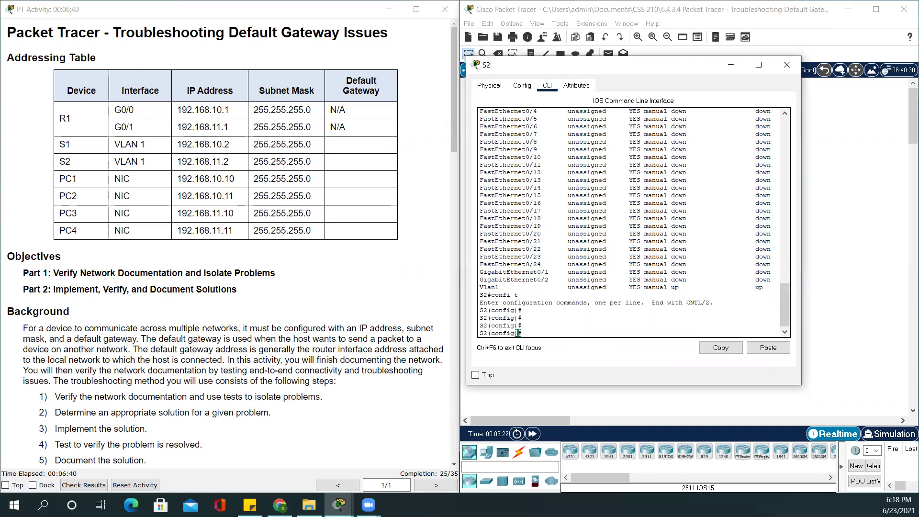
{"action": "type", "text": "int"}
{"action": "key", "text": "Tab"}
{"action": "type", "text": "vl"}
{"action": "key", "text": "Tab"}
{"action": "type", "text": "1"}
{"action": "key", "text": "Return"}
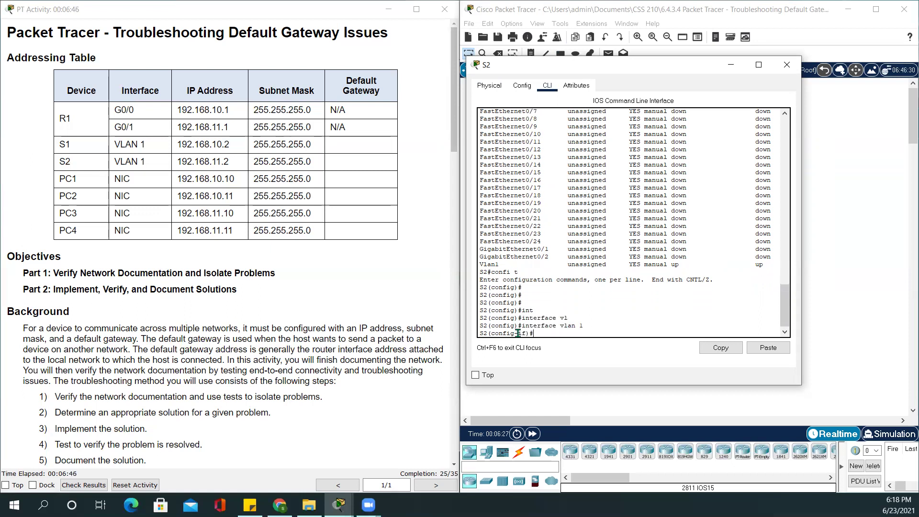
Step: Assign S2's VLAN 1 the IP address 192.168.11.2 with mask 255.255.255.0 and enable it with "no shutdown"
{"action": "type", "text": "ip ad"}
{"action": "key", "text": "Tab"}
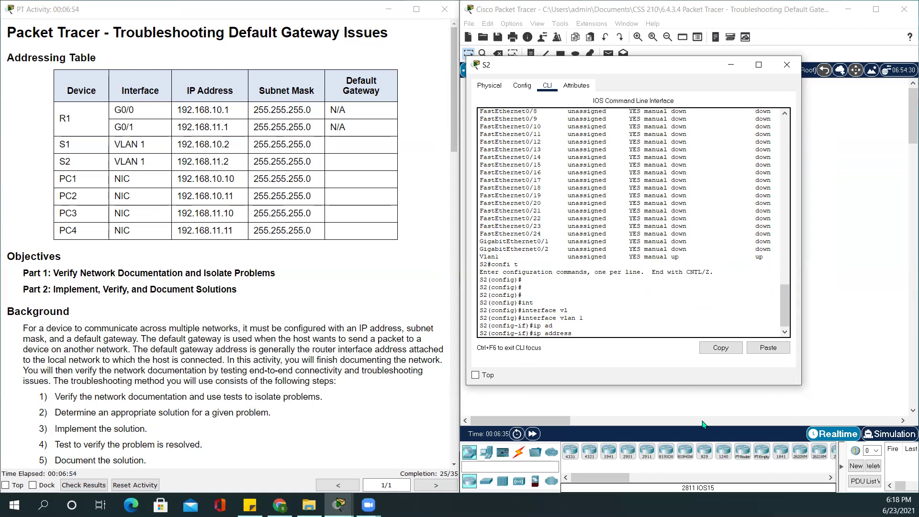
{"action": "type", "text": "192.168.11.2 255.255.255.0"}
{"action": "key", "text": "Return"}
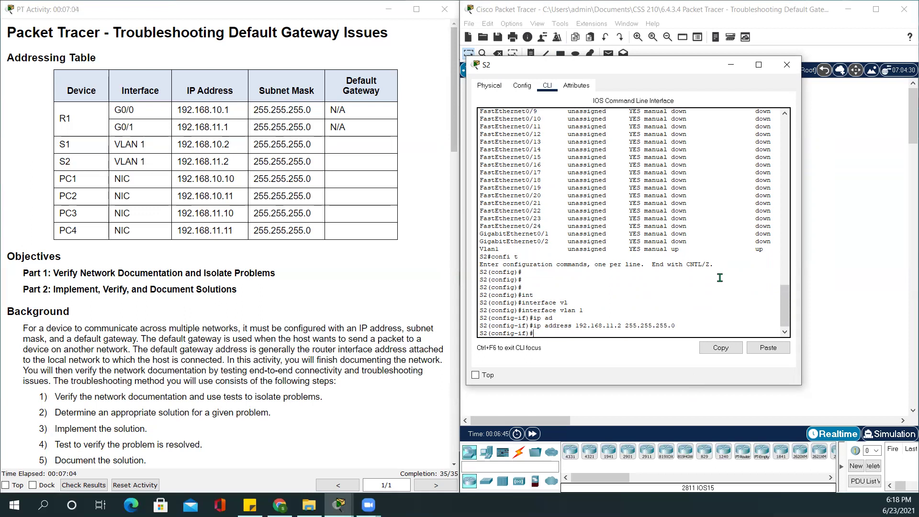
{"action": "type", "text": "no shut"}
{"action": "key", "text": "Tab"}
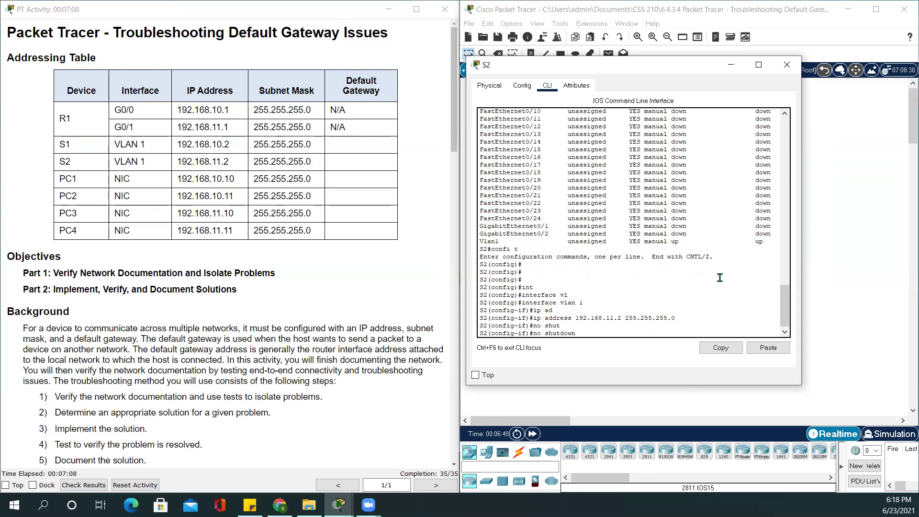
{"action": "key", "text": "Return"}
{"action": "key", "text": "Return"}
{"action": "key", "text": "Return"}
{"action": "key", "text": "Return"}
Step: Leave S2's interface configuration mode with "exit" and close S2's window
{"action": "type", "text": "exit"}
{"action": "key", "text": "Return"}
{"action": "key", "text": "Return"}
{"action": "key", "text": "Return"}
{"action": "key", "text": "Return"}
{"action": "key", "text": "Return"}
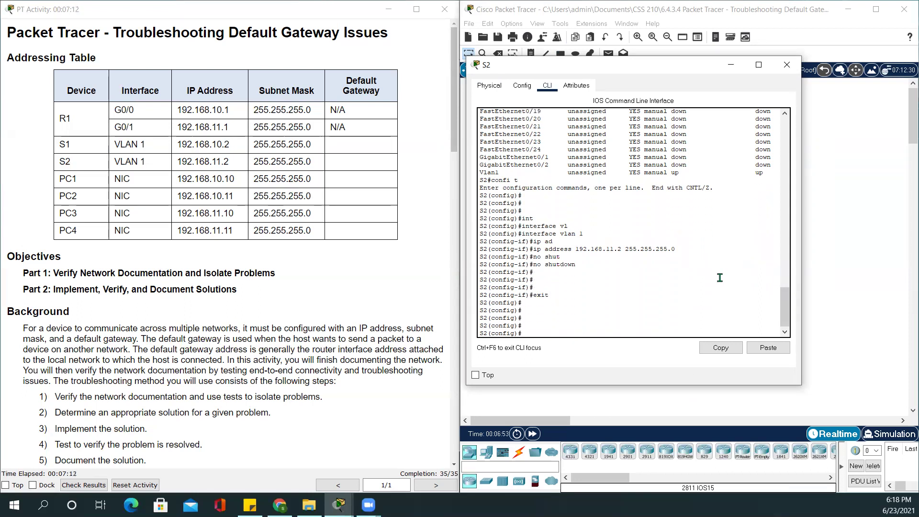
{"action": "left_click", "coordinate": [787, 65]}
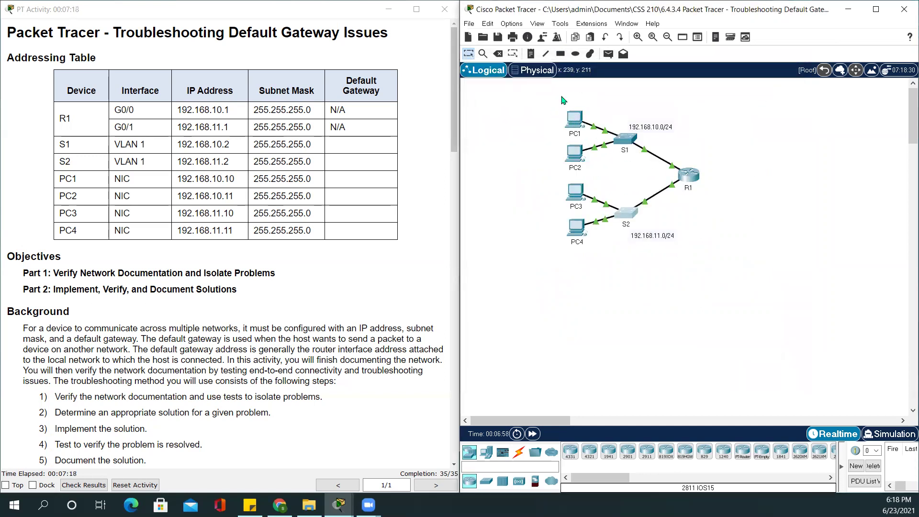
Step: Test connectivity from PC1's command prompt by pinging PC4 at 192.168.11.11 twice, and close PC1's window
{"action": "left_click", "coordinate": [575, 119]}
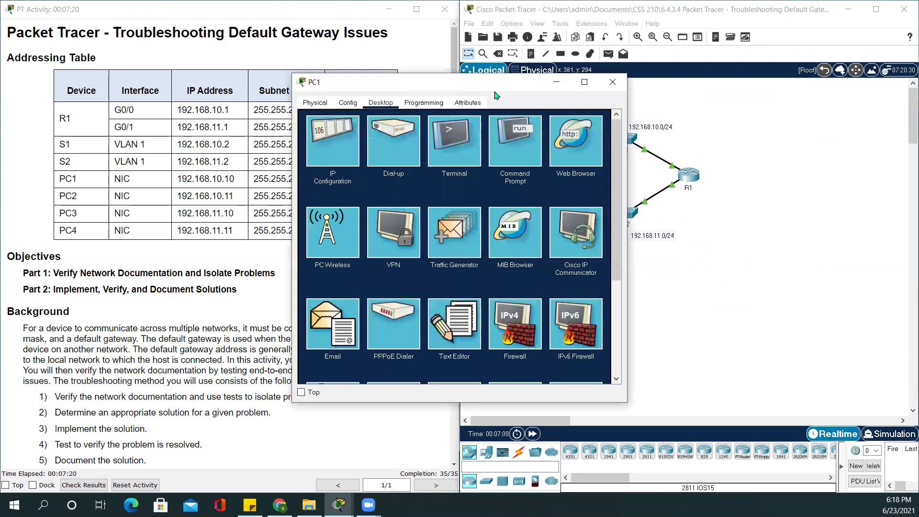
{"action": "left_click_drag", "start_coordinate": [562, 76], "coordinate": [754, 34]}
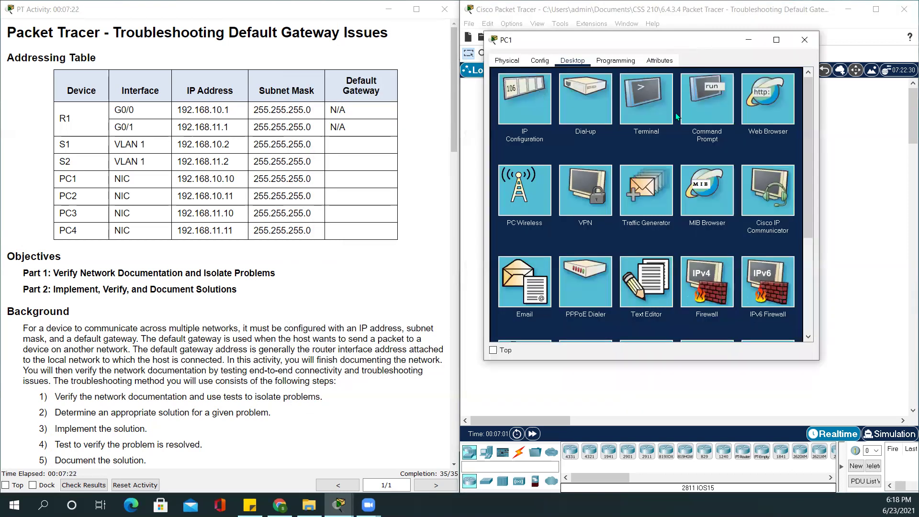
{"action": "left_click", "coordinate": [709, 99]}
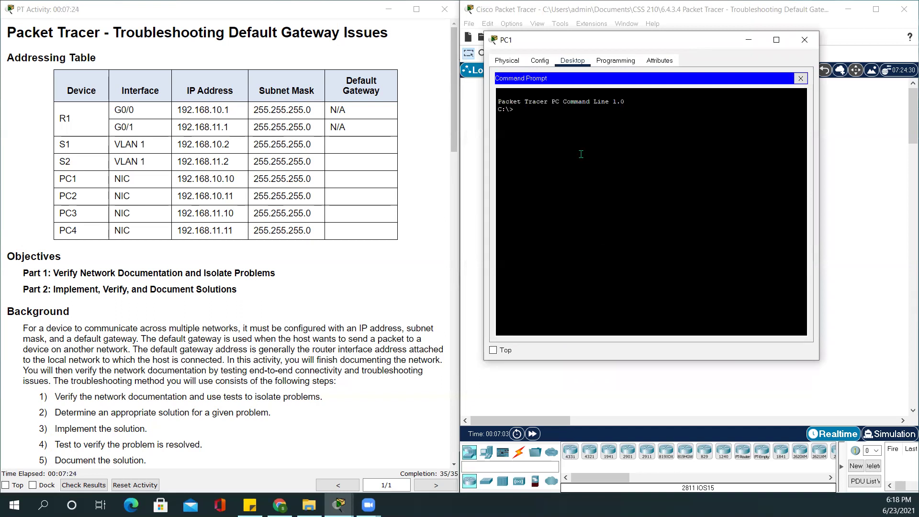
{"action": "type", "text": "ping 192.168.11.11"}
{"action": "key", "text": "Return"}
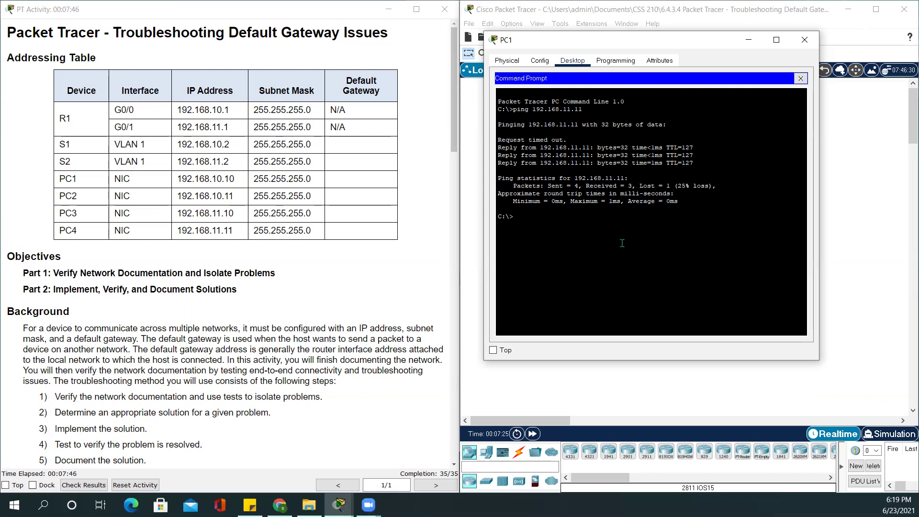
{"action": "key", "text": "Up"}
{"action": "key", "text": "Return"}
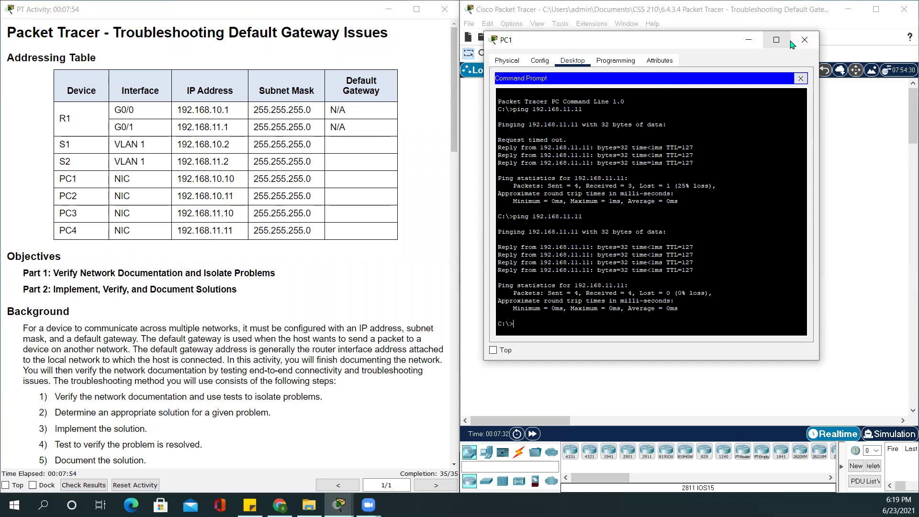
{"action": "left_click", "coordinate": [804, 40]}
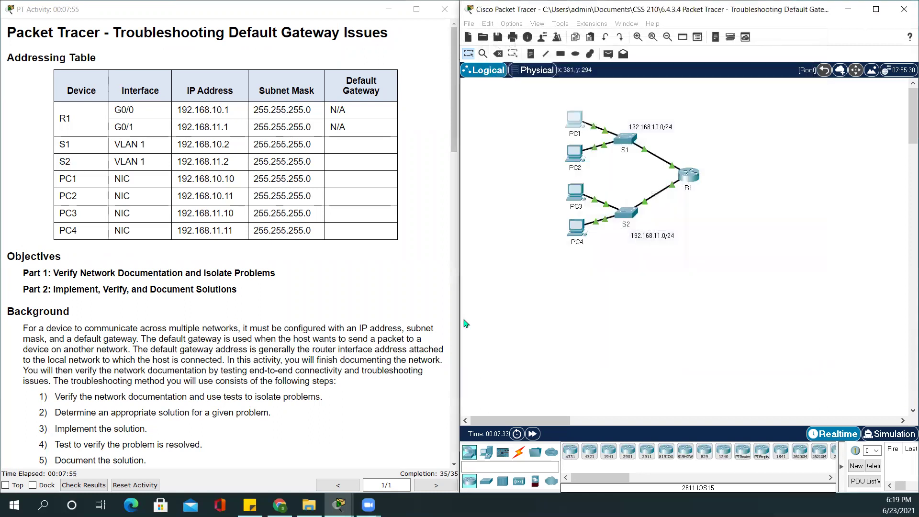
{"action": "left_click", "coordinate": [398, 475]}
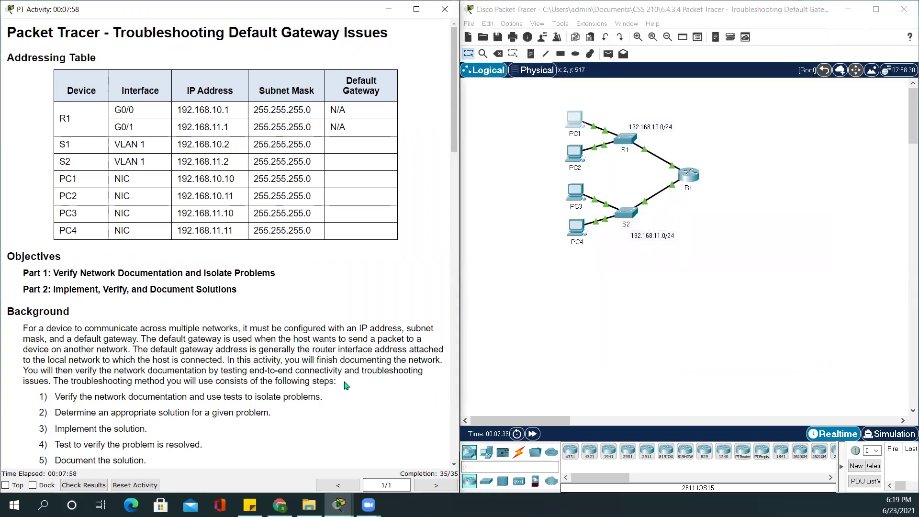
{"action": "scroll", "coordinate": [346, 385], "scroll_direction": "down", "scroll_amount": 6}
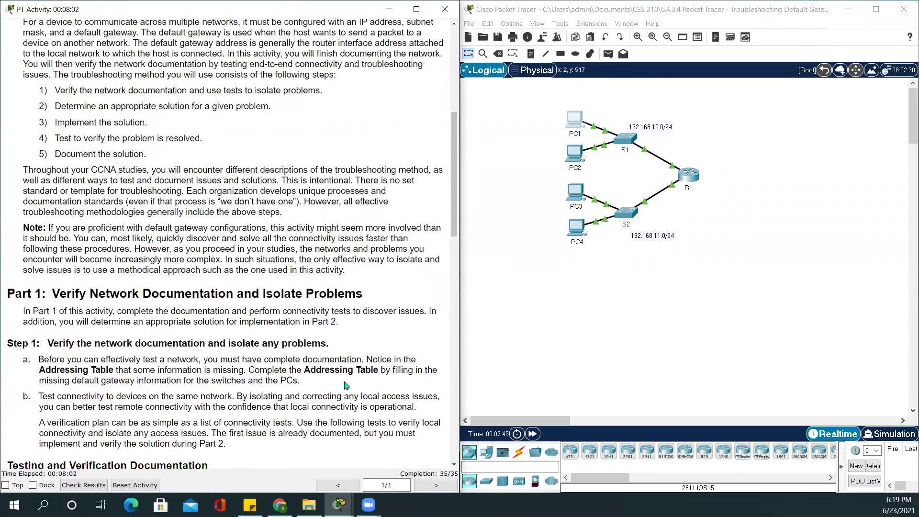
{"action": "scroll", "coordinate": [346, 386], "scroll_direction": "up", "scroll_amount": 7}
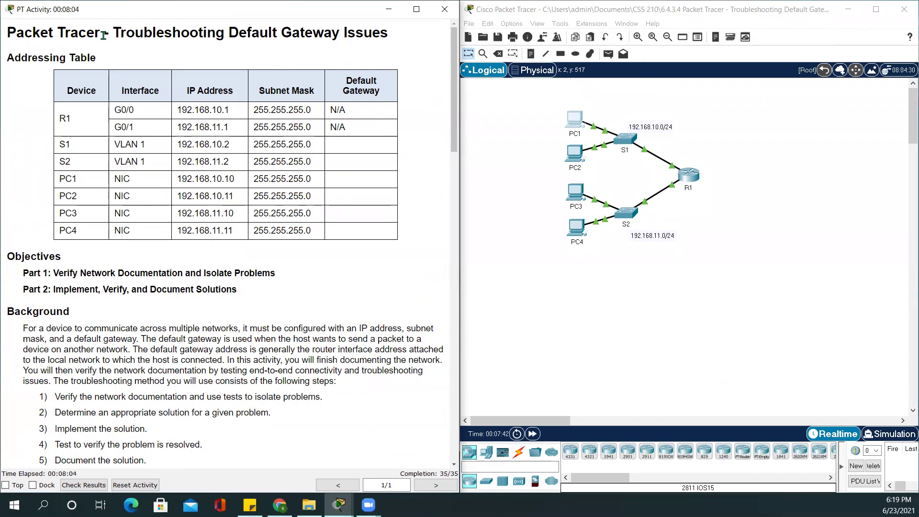